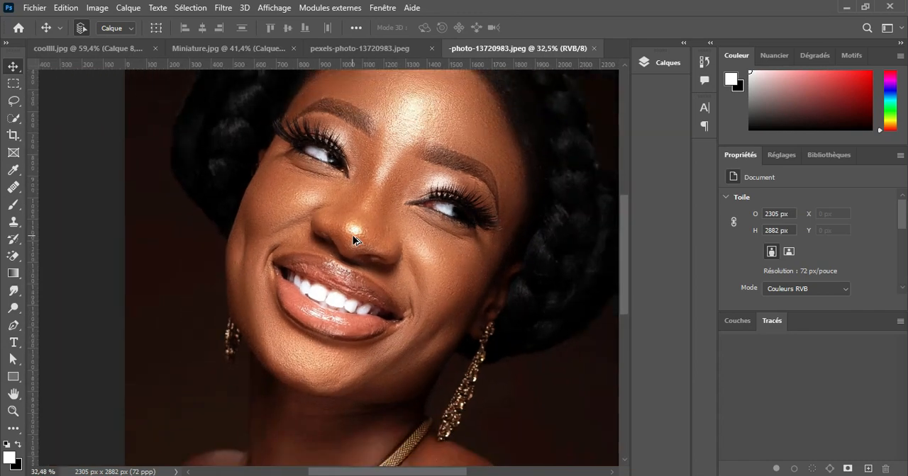
Duplicate the background layer of the portrait and convert the copy to a smart object
{"action": "left_click_drag", "start_coordinate": [397, 258], "coordinate": [381, 259]}
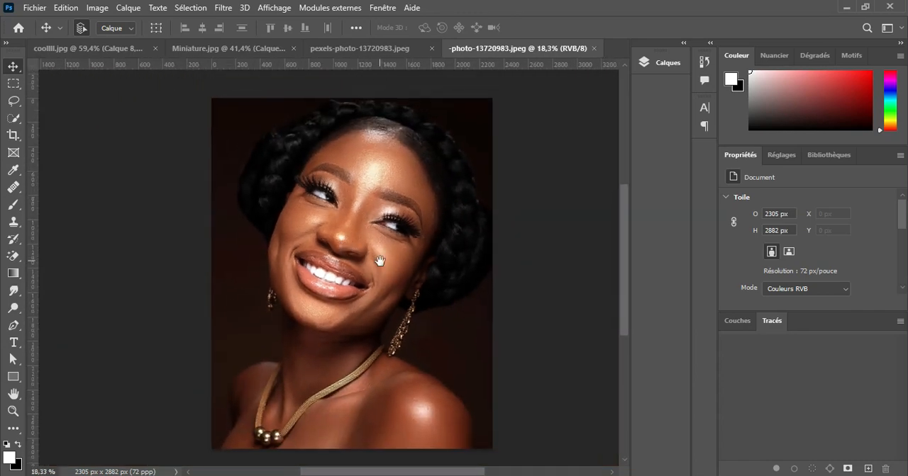
{"action": "left_click", "coordinate": [655, 65]}
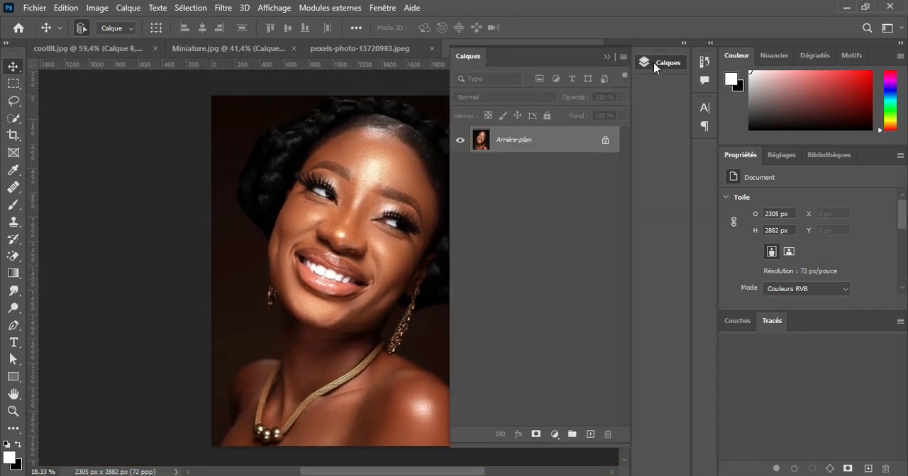
{"action": "left_click", "coordinate": [554, 154]}
{"action": "key", "text": "ctrl+j"}
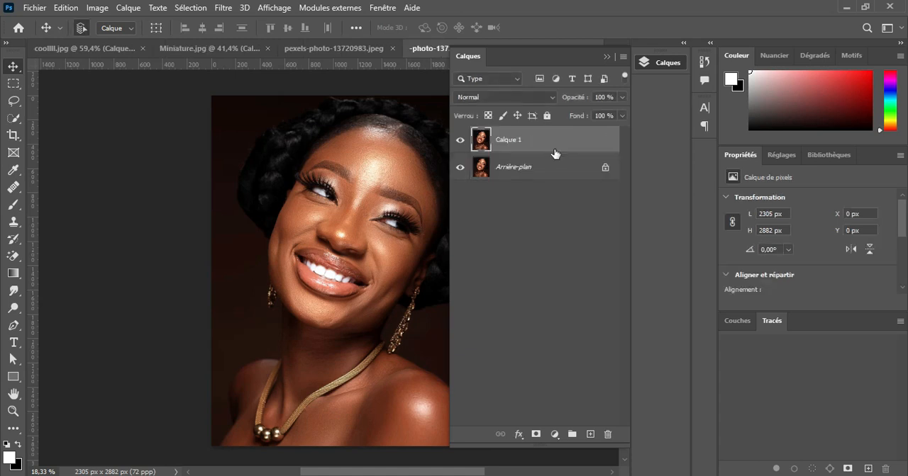
{"action": "right_click", "coordinate": [551, 153]}
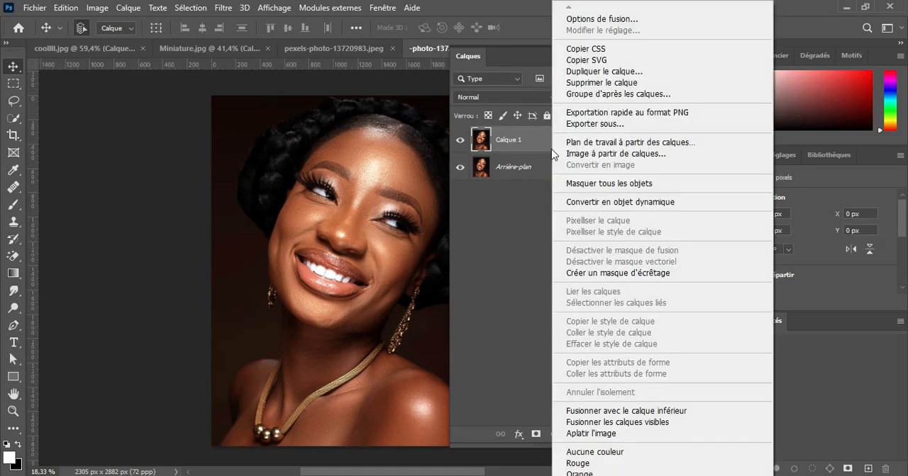
{"action": "left_click", "coordinate": [604, 202]}
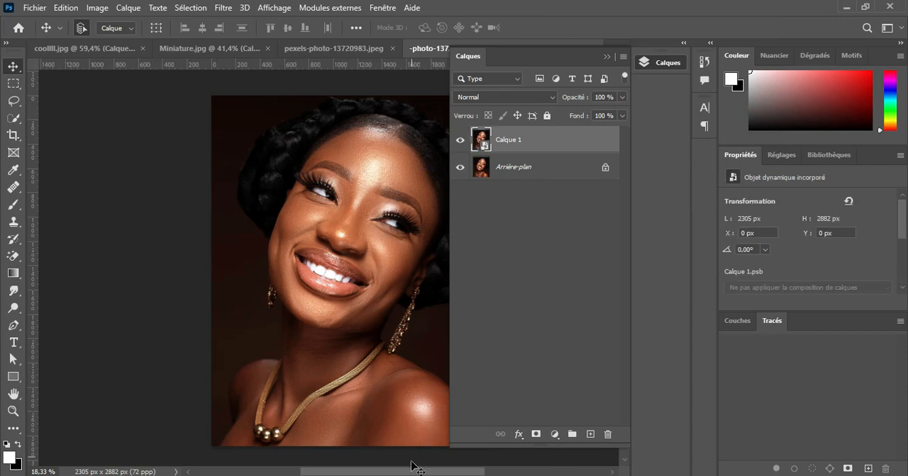
Examine the skin texture up close on the forehead, around the eyes and on the cheeks
{"action": "left_click_drag", "start_coordinate": [414, 472], "coordinate": [417, 475]}
{"action": "scroll", "coordinate": [282, 225], "scroll_direction": "up", "scroll_amount": 5}
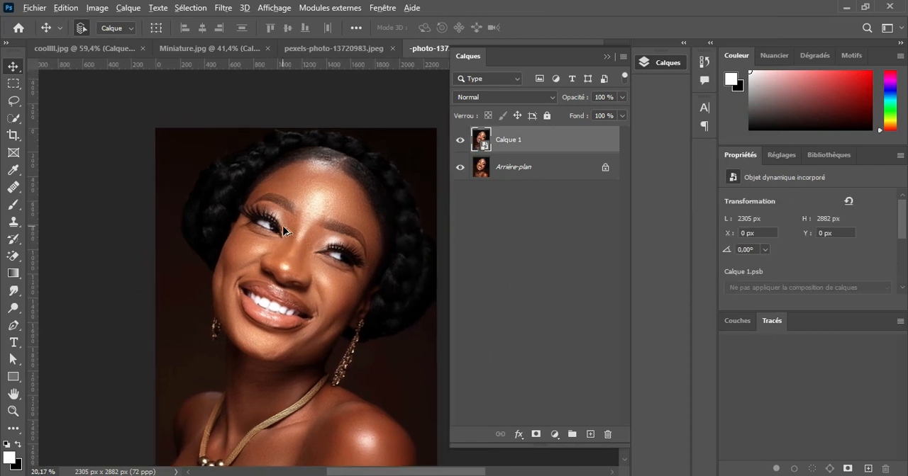
{"action": "scroll", "coordinate": [282, 228], "scroll_direction": "up", "scroll_amount": 2}
{"action": "scroll", "coordinate": [284, 227], "scroll_direction": "down", "scroll_amount": 1}
{"action": "left_click_drag", "start_coordinate": [334, 182], "coordinate": [287, 366]}
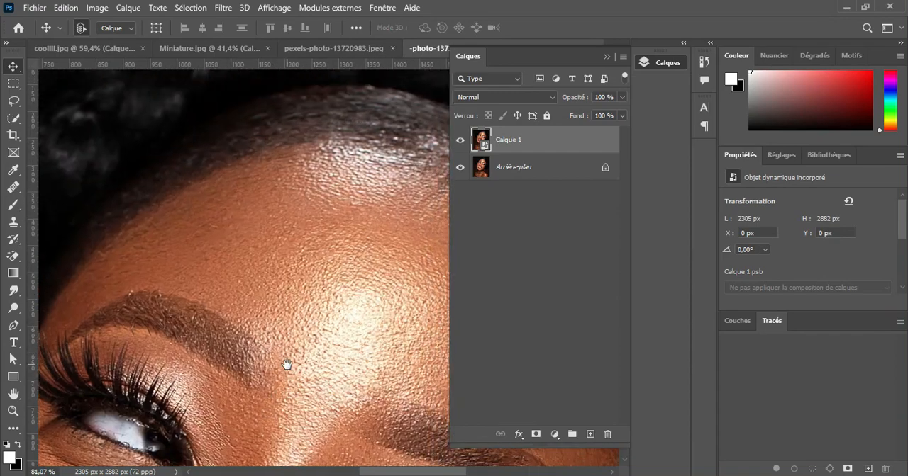
{"action": "left_click_drag", "start_coordinate": [367, 369], "coordinate": [305, 140]}
{"action": "left_click_drag", "start_coordinate": [298, 337], "coordinate": [330, 209]}
{"action": "mouse_move", "coordinate": [71, 418]}
{"action": "left_mouse_down"}
{"action": "mouse_move", "coordinate": [101, 221]}
{"action": "mouse_move", "coordinate": [304, 246]}
{"action": "left_mouse_up"}
{"action": "scroll", "coordinate": [297, 252], "scroll_direction": "up", "scroll_amount": 4}
{"action": "mouse_move", "coordinate": [184, 236]}
{"action": "left_mouse_down"}
{"action": "mouse_move", "coordinate": [319, 290]}
{"action": "mouse_move", "coordinate": [430, 356]}
{"action": "mouse_move", "coordinate": [441, 446]}
{"action": "left_mouse_up"}
{"action": "left_click_drag", "start_coordinate": [320, 88], "coordinate": [250, 351]}
{"action": "left_click_drag", "start_coordinate": [336, 251], "coordinate": [319, 288]}
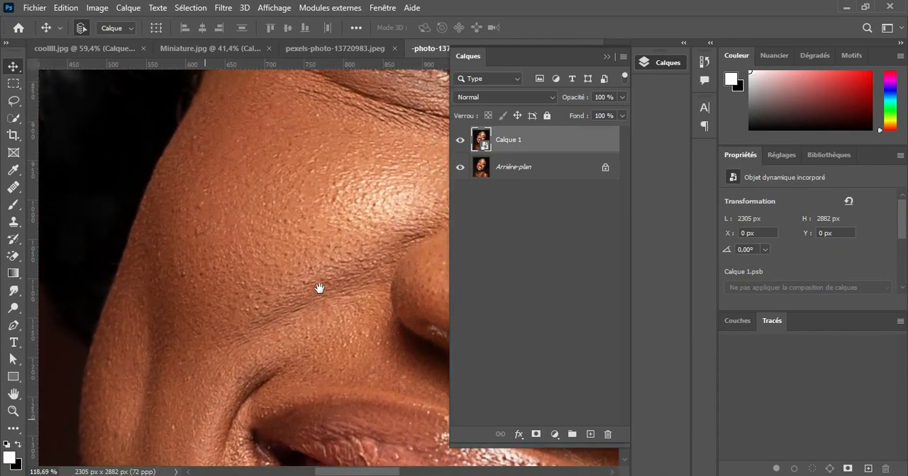
{"action": "scroll", "coordinate": [319, 289], "scroll_direction": "down", "scroll_amount": 10}
{"action": "scroll", "coordinate": [320, 292], "scroll_direction": "down", "scroll_amount": 4}
{"action": "left_click_drag", "start_coordinate": [399, 310], "coordinate": [225, 287]}
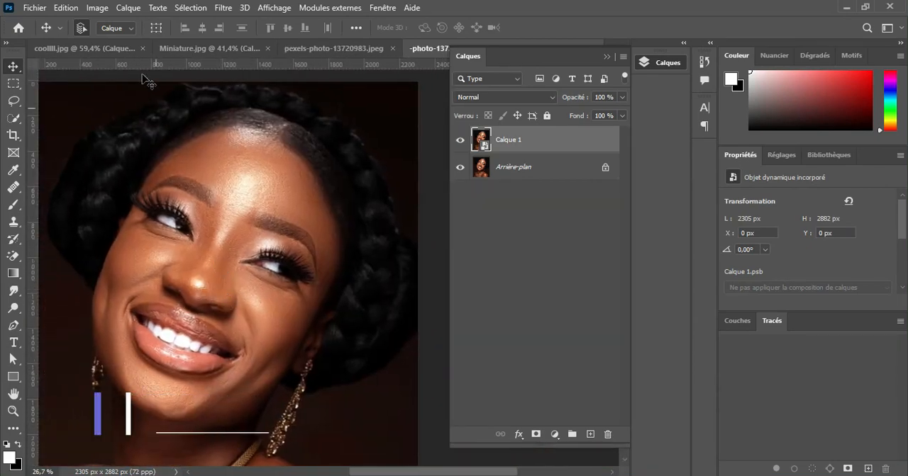
Open the Shadows/Highlights adjustment for the smart object layer and set the shadows amount to 20%
{"action": "left_click", "coordinate": [97, 8]}
{"action": "mouse_move", "coordinate": [184, 44]}
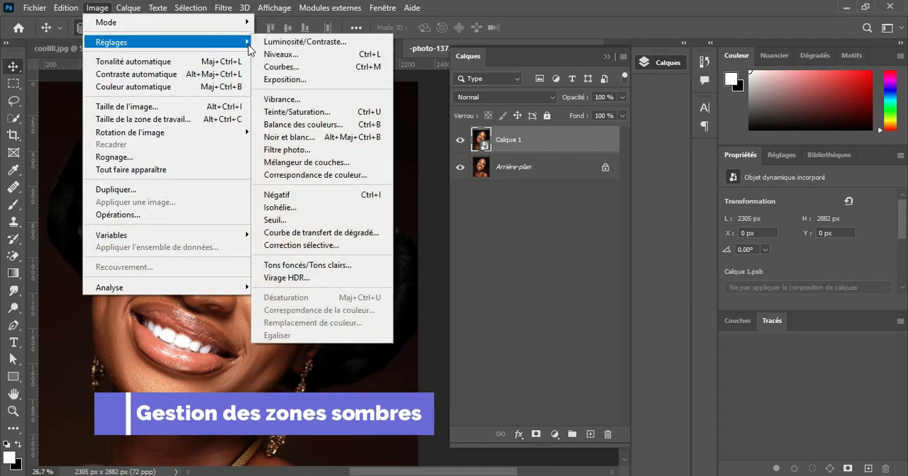
{"action": "left_click", "coordinate": [316, 267]}
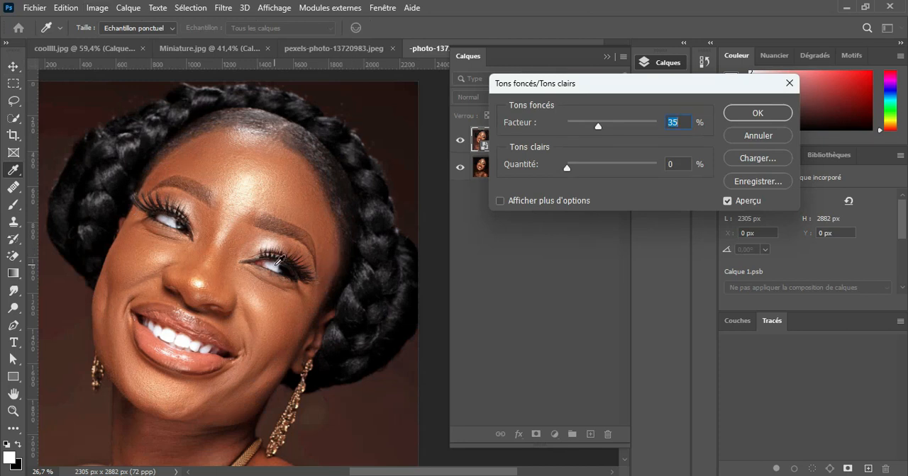
{"action": "left_click_drag", "start_coordinate": [225, 305], "coordinate": [243, 232]}
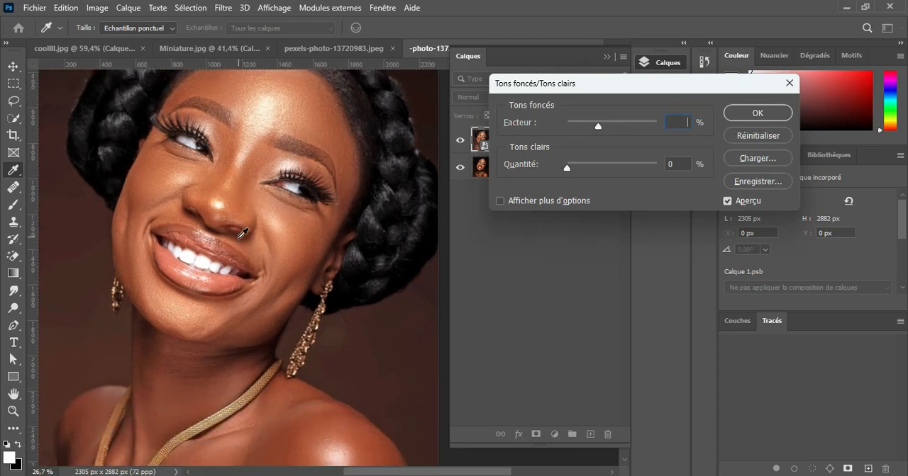
{"action": "left_click", "coordinate": [728, 201]}
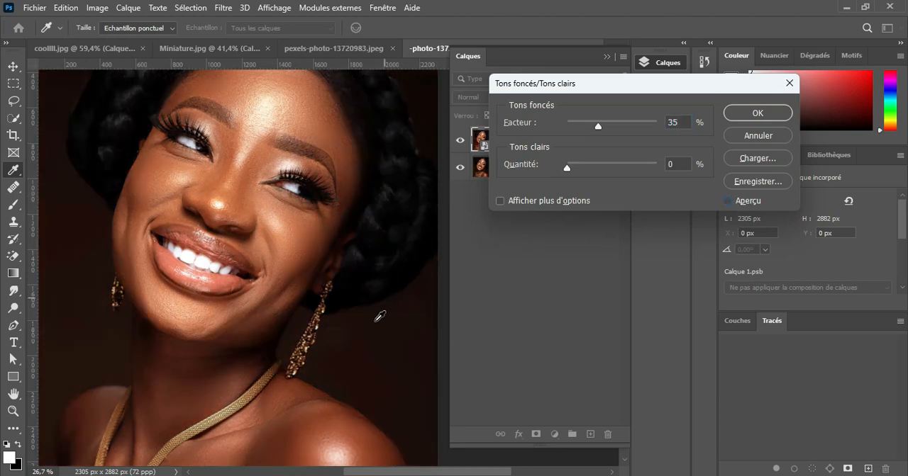
{"action": "left_click", "coordinate": [728, 202]}
{"action": "left_click_drag", "start_coordinate": [599, 128], "coordinate": [572, 156]}
{"action": "left_click_drag", "start_coordinate": [570, 123], "coordinate": [578, 126]}
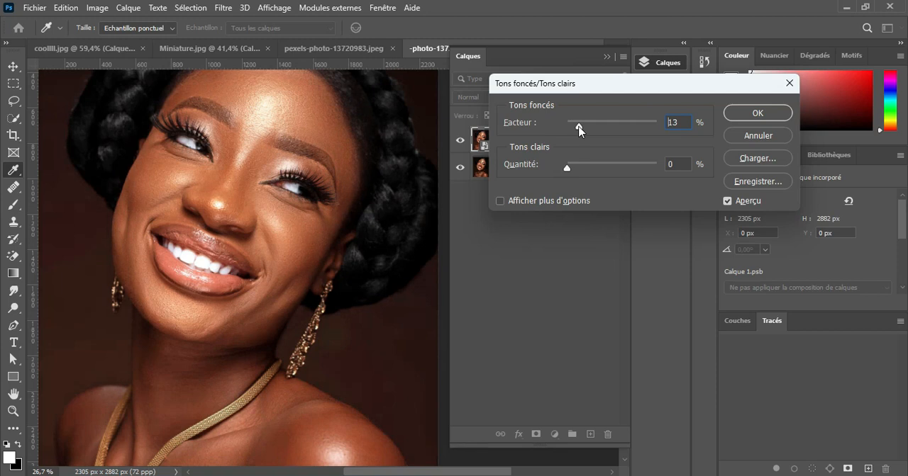
{"action": "left_click_drag", "start_coordinate": [581, 132], "coordinate": [587, 133]}
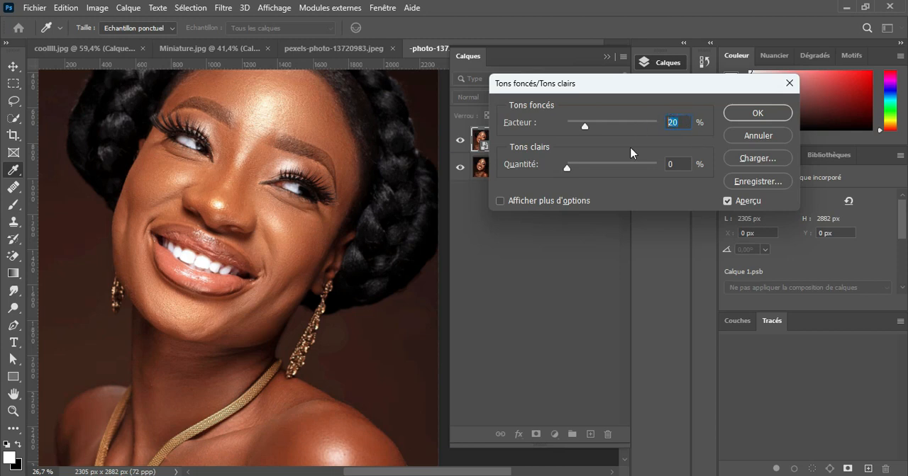
Set the highlights amount to 1%, compare the preview with the original, and apply the Shadows/Highlights adjustment
{"action": "left_click", "coordinate": [678, 164]}
{"action": "key", "text": "Up"}
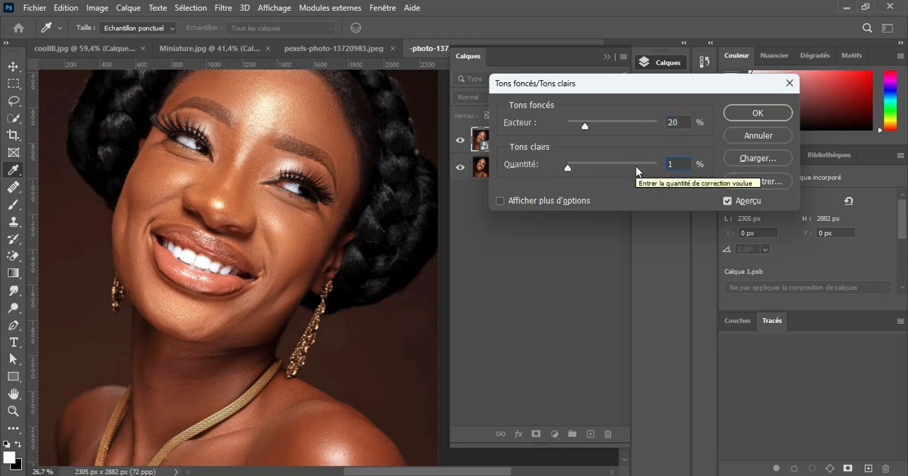
{"action": "left_click", "coordinate": [727, 201]}
{"action": "left_click", "coordinate": [727, 201]}
{"action": "left_click", "coordinate": [726, 202]}
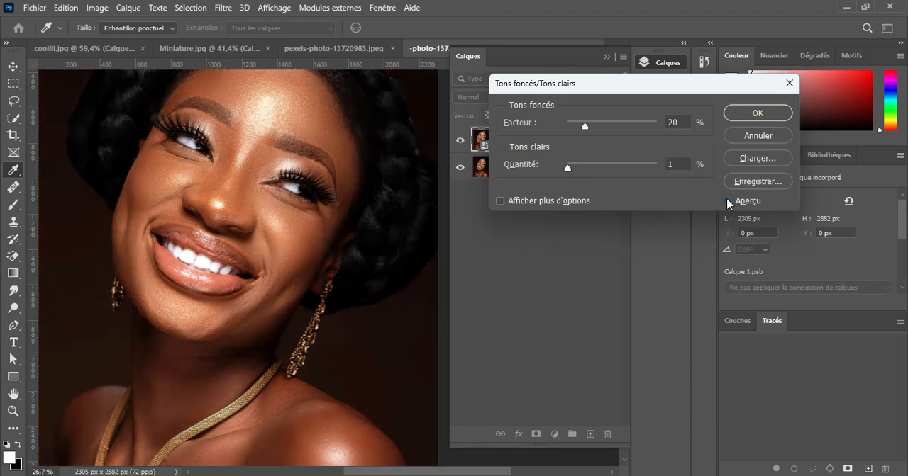
{"action": "left_click", "coordinate": [727, 201]}
{"action": "left_click", "coordinate": [726, 201]}
{"action": "left_click", "coordinate": [726, 201]}
{"action": "left_click", "coordinate": [762, 113]}
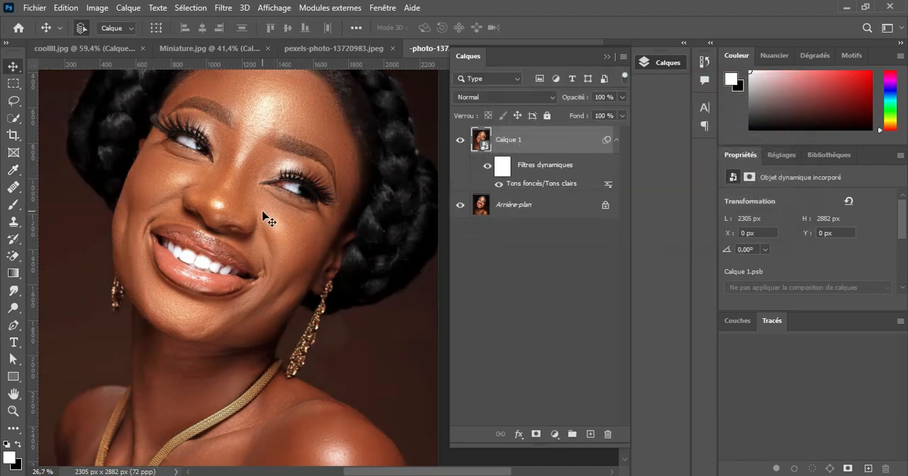
Compare the portrait with and without the adjusted layer, checking the full image and the face up close
{"action": "key", "text": "v"}
{"action": "scroll", "coordinate": [256, 212], "scroll_direction": "down", "scroll_amount": 2}
{"action": "scroll", "coordinate": [256, 213], "scroll_direction": "up", "scroll_amount": 1}
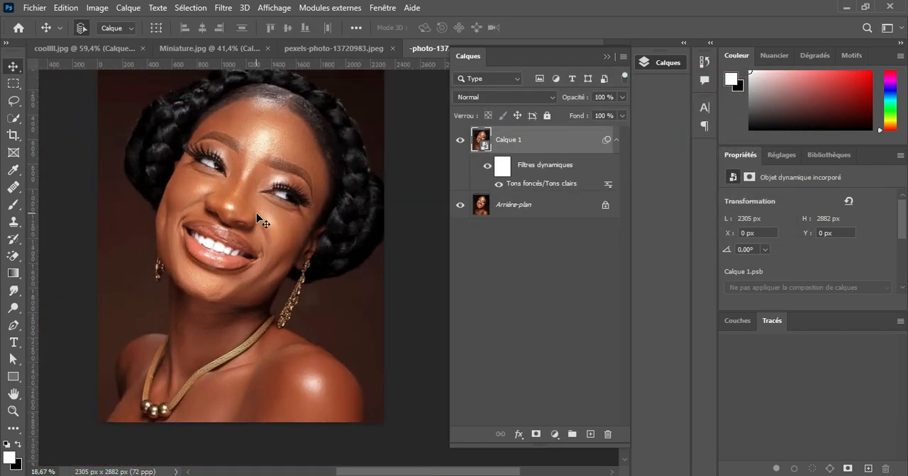
{"action": "left_click", "coordinate": [460, 140]}
{"action": "left_click", "coordinate": [461, 141]}
{"action": "scroll", "coordinate": [222, 197], "scroll_direction": "up", "scroll_amount": 3}
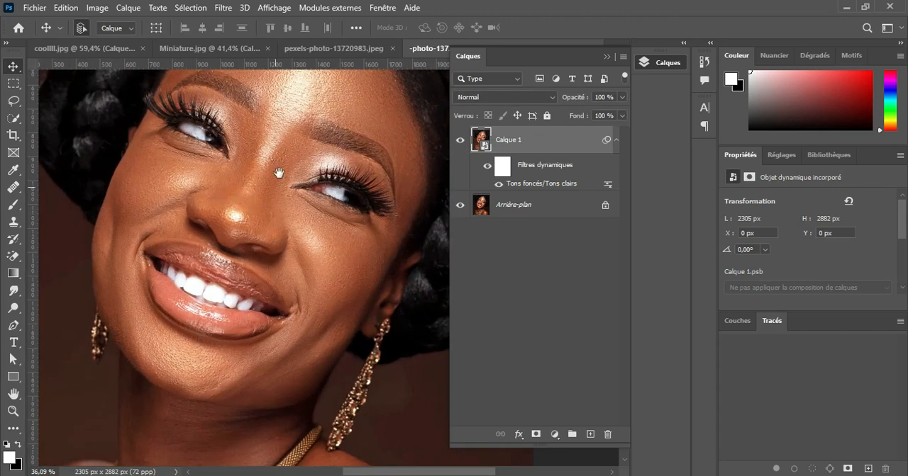
{"action": "scroll", "coordinate": [276, 213], "scroll_direction": "up", "scroll_amount": 1}
{"action": "scroll", "coordinate": [278, 239], "scroll_direction": "down", "scroll_amount": 1}
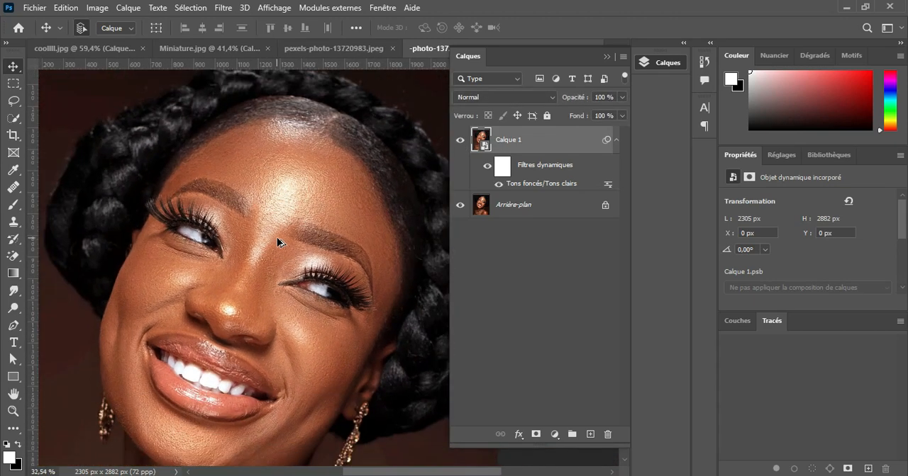
{"action": "scroll", "coordinate": [283, 257], "scroll_direction": "down", "scroll_amount": 1}
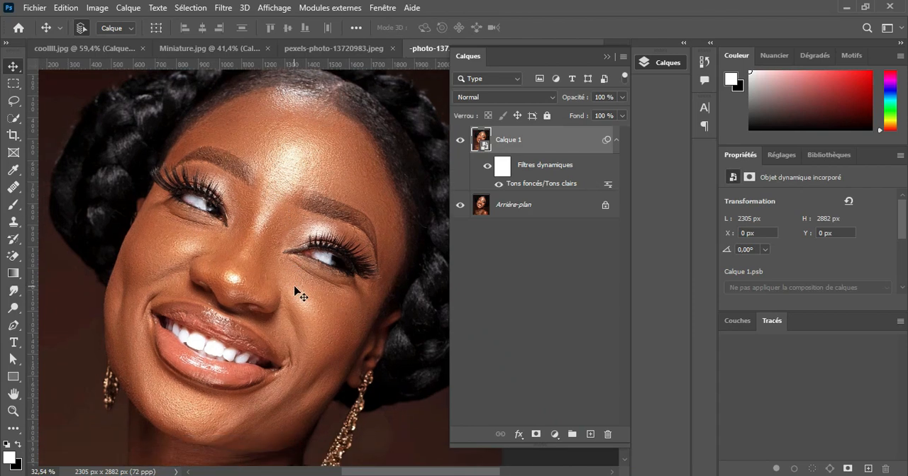
{"action": "left_click", "coordinate": [459, 141]}
{"action": "left_click", "coordinate": [459, 141]}
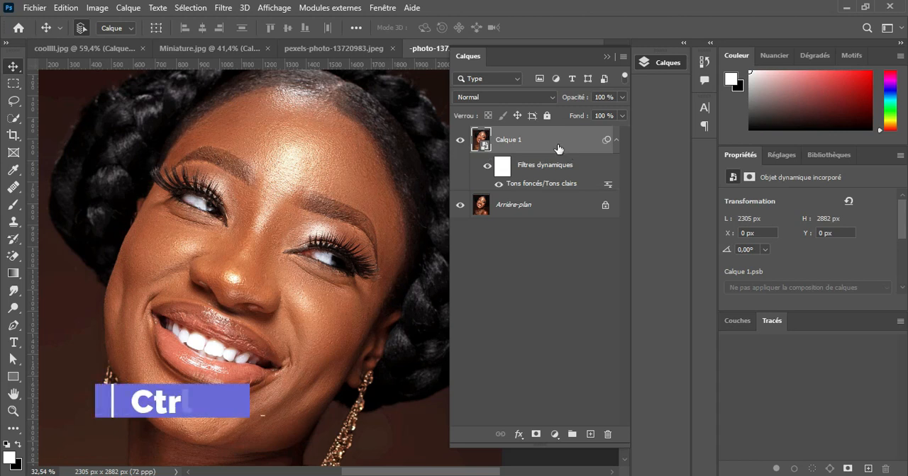
Duplicate the Calque 1 smart object layer and rasterize the copy
{"action": "key", "text": "ctrl+j"}
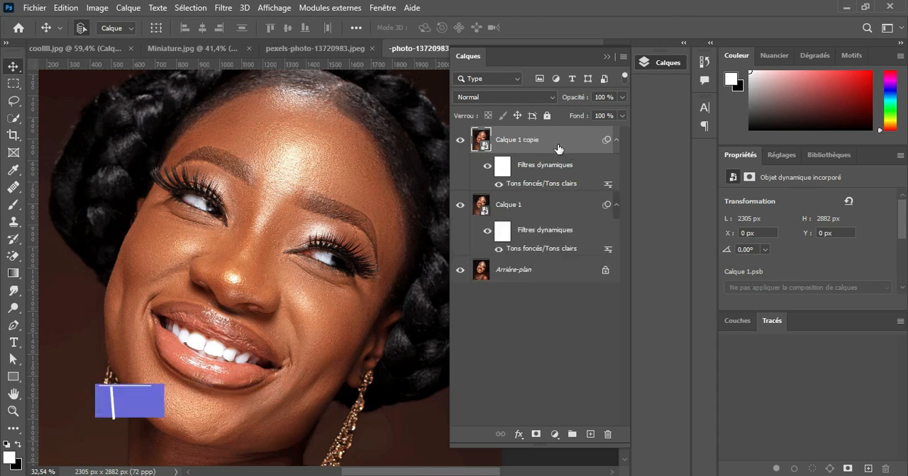
{"action": "right_click", "coordinate": [558, 149]}
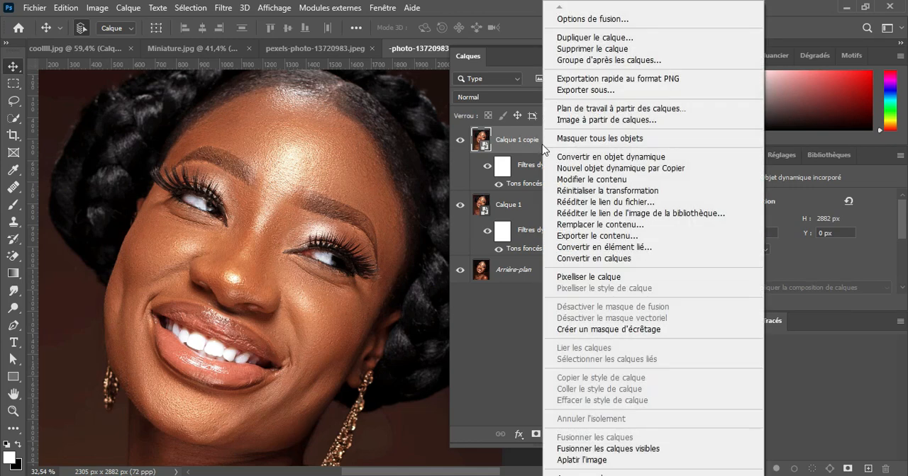
{"action": "left_click", "coordinate": [591, 277]}
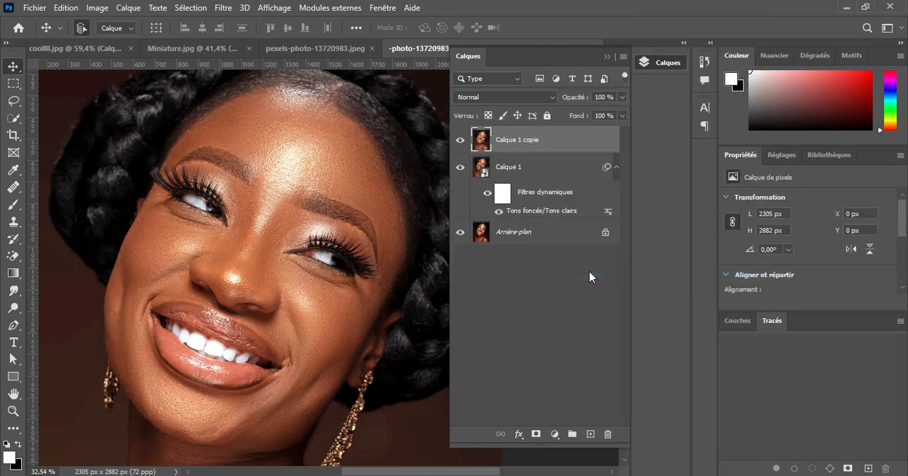
Rename the rasterized copy as Couleur
{"action": "double_click", "coordinate": [526, 144]}
{"action": "type", "text": "Couleur"}
{"action": "key", "text": "Return"}
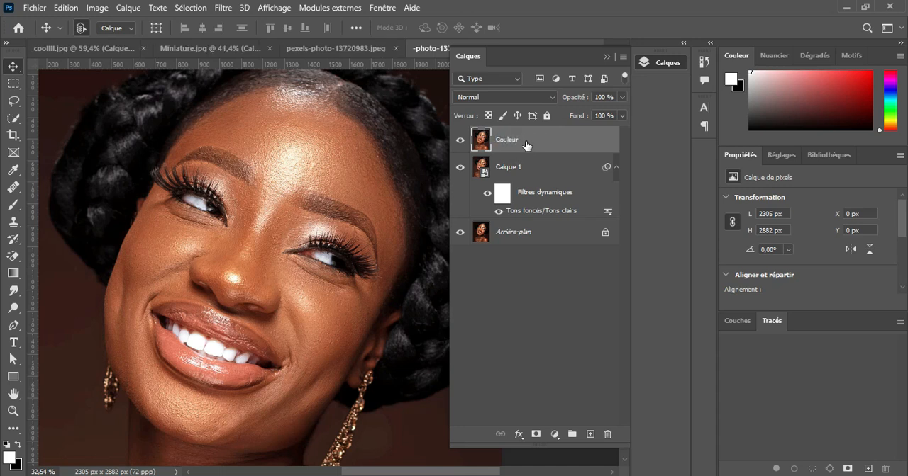
Duplicate the Couleur layer and name the copy Texture
{"action": "key", "text": "ctrl+j"}
{"action": "double_click", "coordinate": [526, 141]}
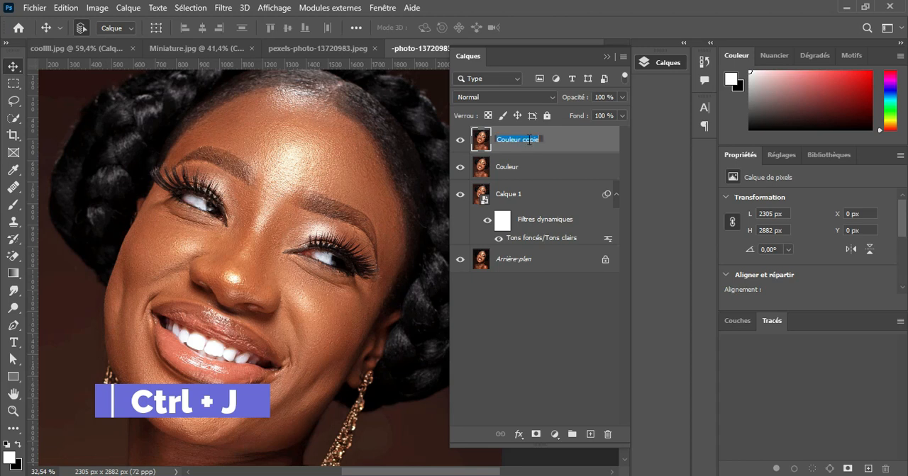
{"action": "type", "text": "Texture"}
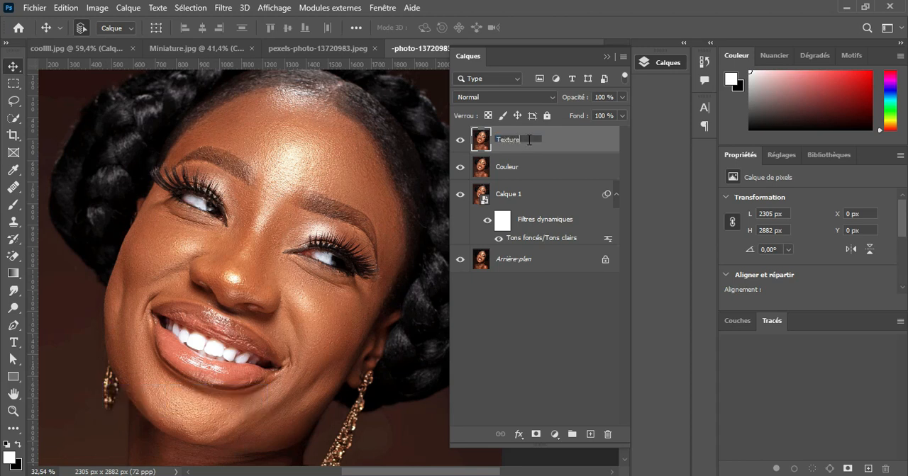
{"action": "key", "text": "Return"}
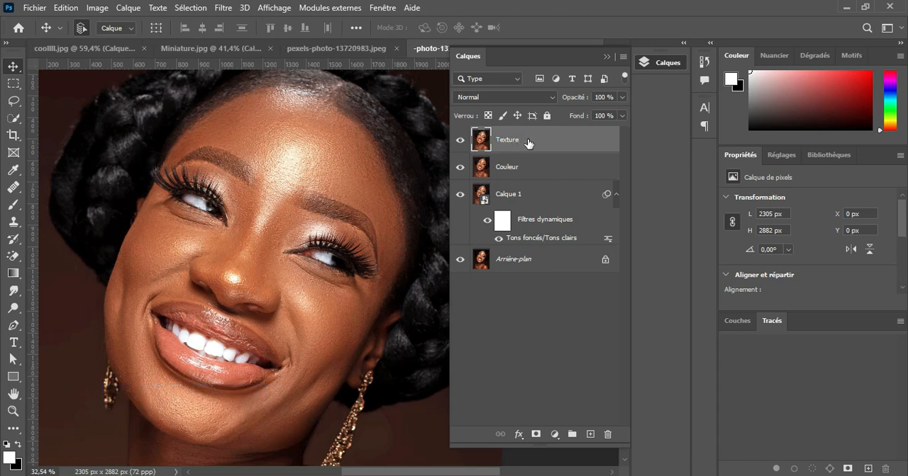
Hide the Texture layer and make the Couleur layer active
{"action": "left_click", "coordinate": [460, 140]}
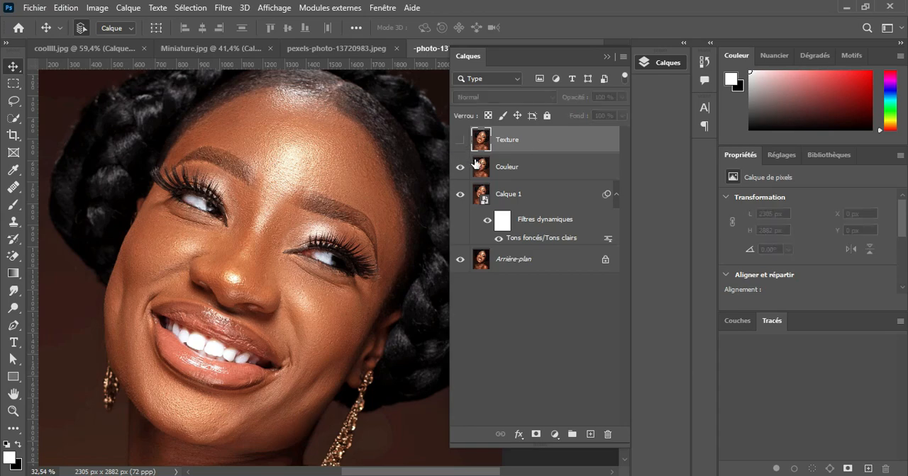
{"action": "left_click", "coordinate": [500, 167]}
{"action": "scroll", "coordinate": [235, 182], "scroll_direction": "up", "scroll_amount": 6}
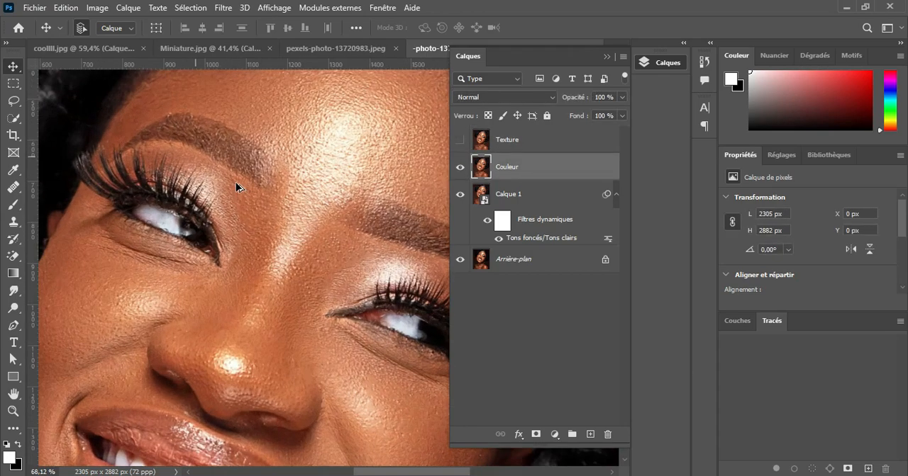
{"action": "scroll", "coordinate": [332, 355], "scroll_direction": "down", "scroll_amount": 3}
{"action": "scroll", "coordinate": [333, 355], "scroll_direction": "down", "scroll_amount": 2}
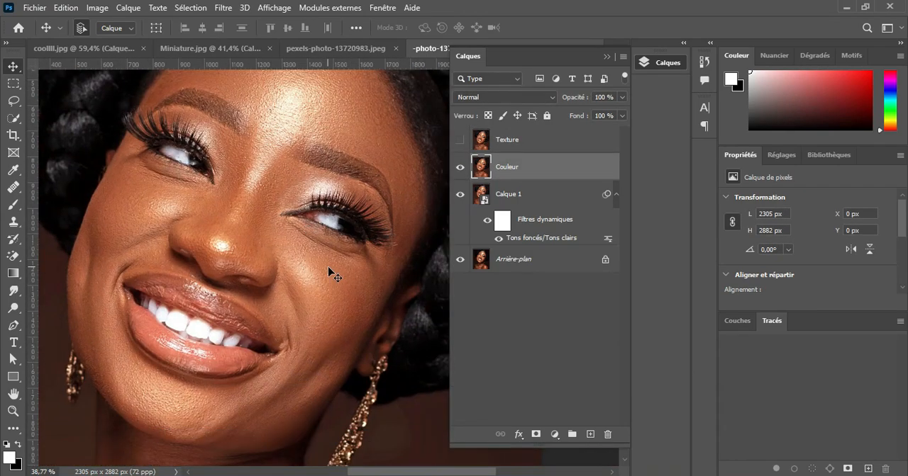
Apply a Gaussian blur (Flou gaussien) with a 2,0 pixel radius to the Couleur layer
{"action": "left_click", "coordinate": [224, 8]}
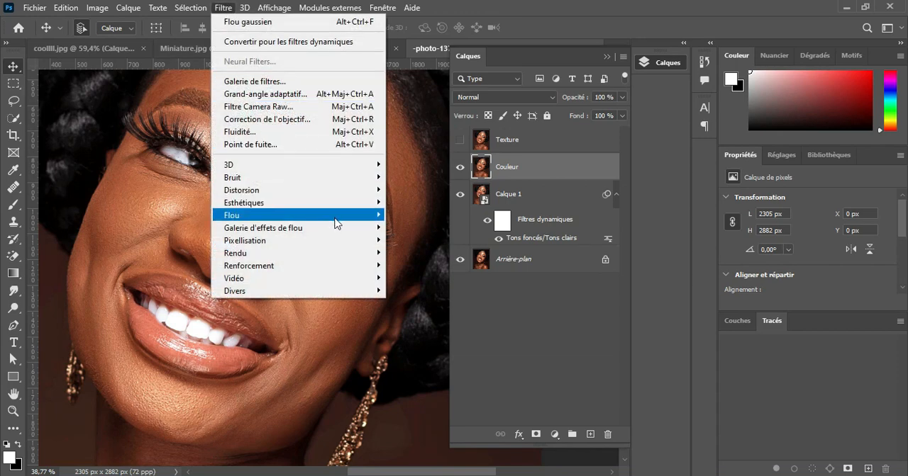
{"action": "mouse_move", "coordinate": [328, 217]}
{"action": "left_click", "coordinate": [421, 278]}
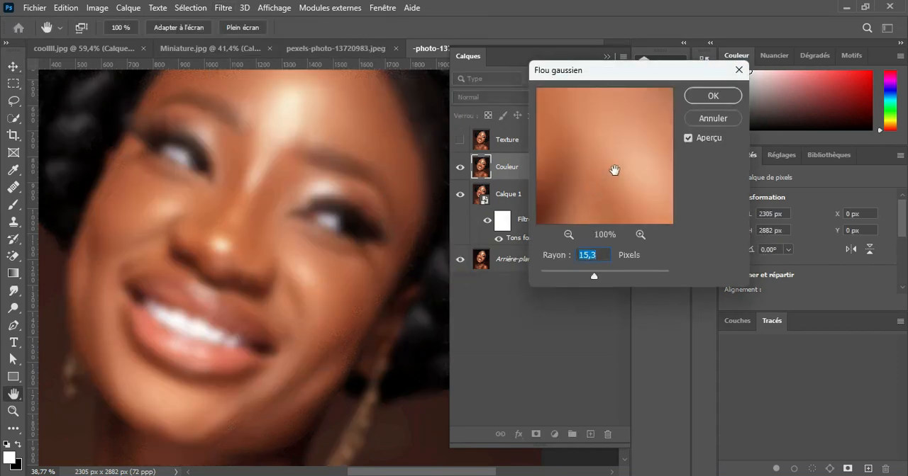
{"action": "left_click_drag", "start_coordinate": [605, 276], "coordinate": [538, 278]}
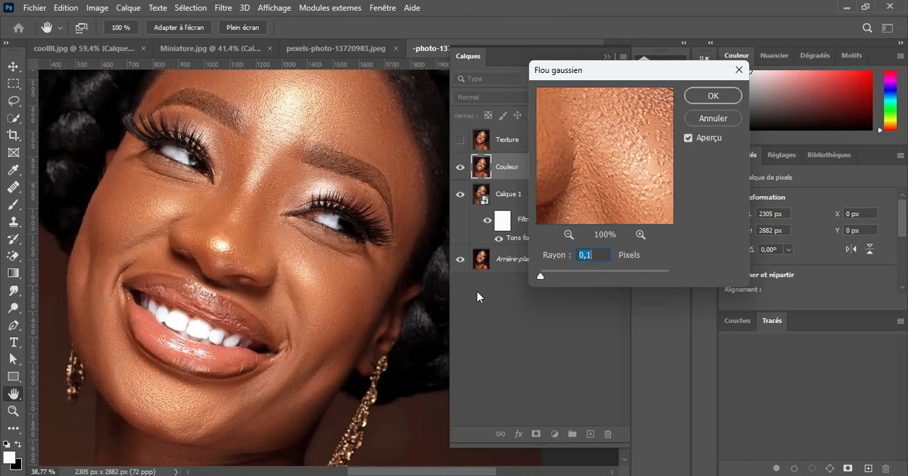
{"action": "left_click_drag", "start_coordinate": [305, 186], "coordinate": [286, 186]}
{"action": "left_click_drag", "start_coordinate": [280, 346], "coordinate": [299, 458]}
{"action": "left_click_drag", "start_coordinate": [600, 129], "coordinate": [608, 212]}
{"action": "left_click_drag", "start_coordinate": [566, 152], "coordinate": [594, 177]}
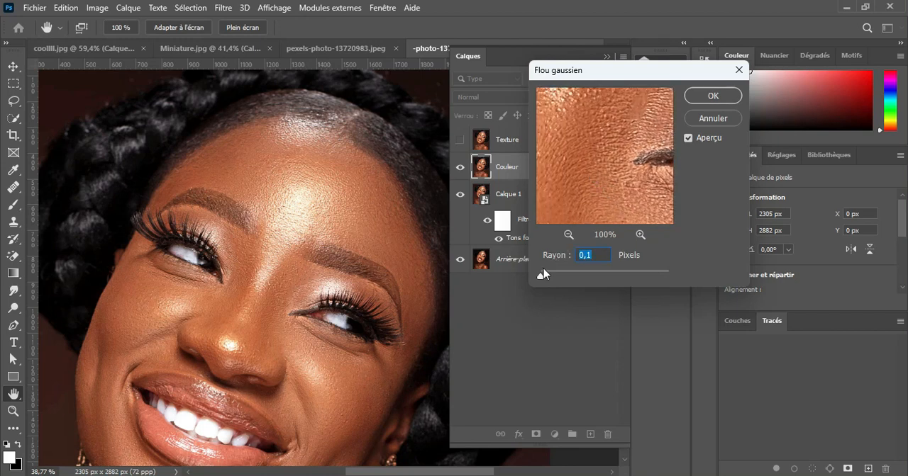
{"action": "left_click_drag", "start_coordinate": [541, 282], "coordinate": [551, 281]}
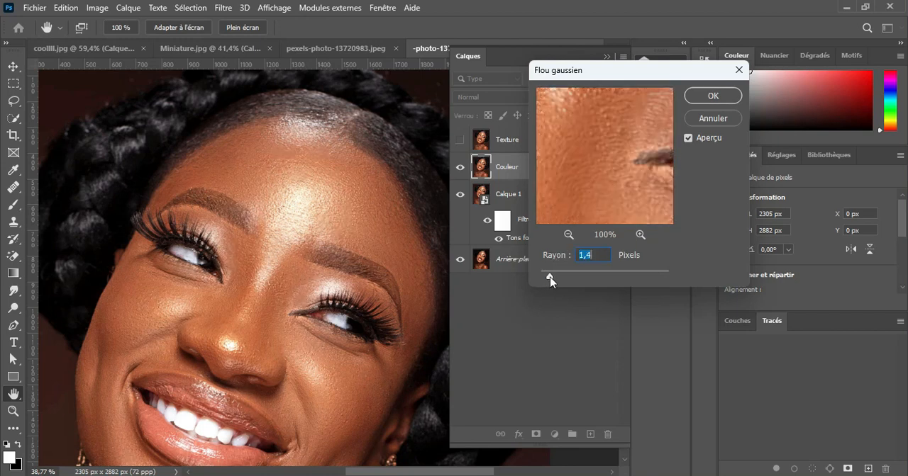
{"action": "left_click_drag", "start_coordinate": [551, 281], "coordinate": [553, 277]}
{"action": "left_click", "coordinate": [585, 150]}
{"action": "left_click", "coordinate": [712, 95]}
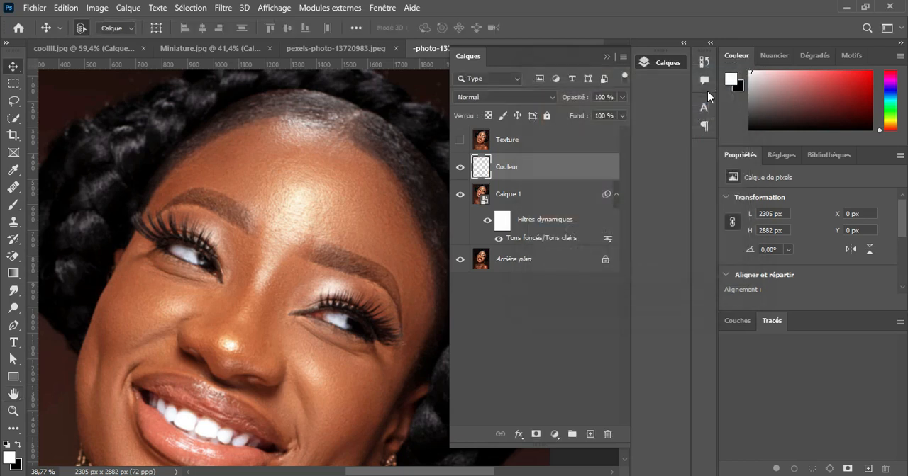
Show the Texture layer and use Apply Image on it with Couleur as source layer, Soustraction, scale 2 and offset 128
{"action": "left_click", "coordinate": [489, 150]}
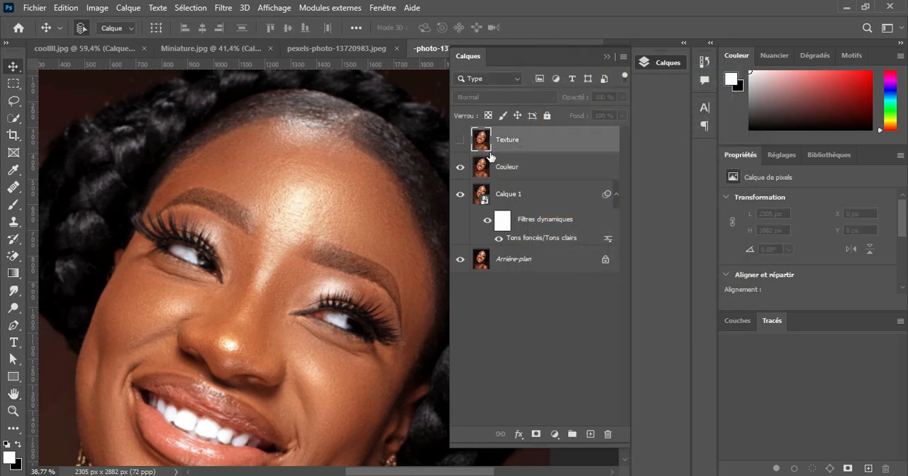
{"action": "scroll", "coordinate": [297, 267], "scroll_direction": "up", "scroll_amount": 3}
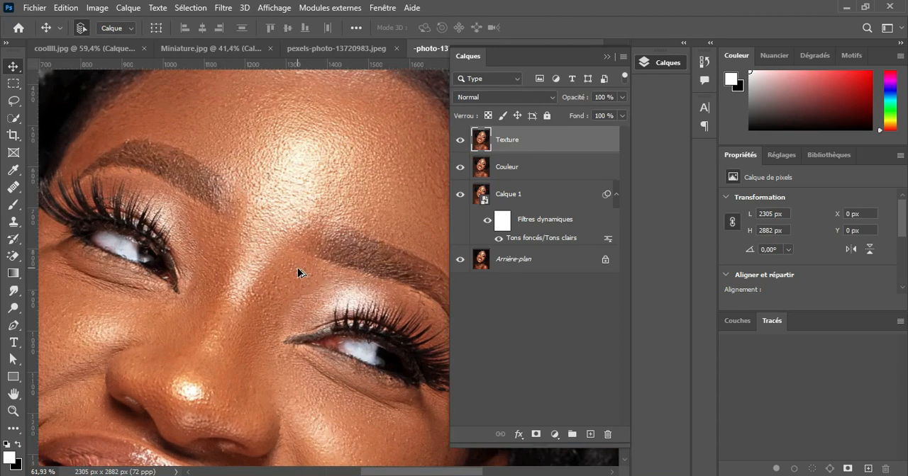
{"action": "left_click", "coordinate": [98, 8]}
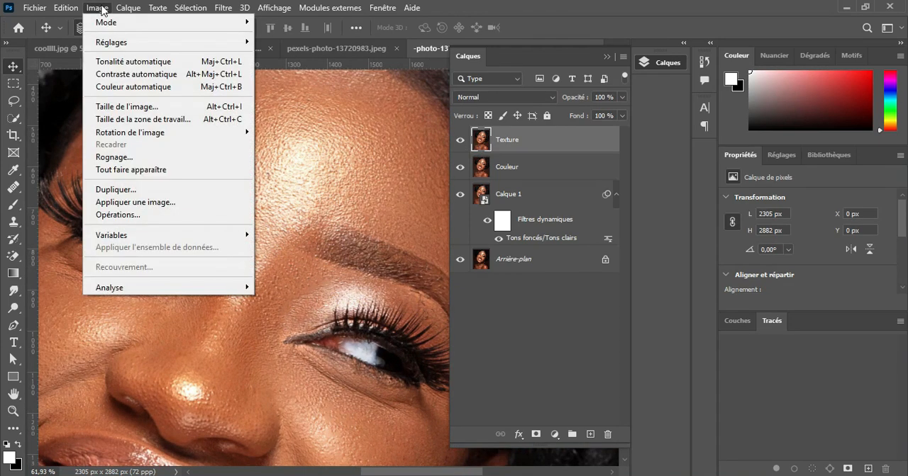
{"action": "left_click", "coordinate": [168, 203]}
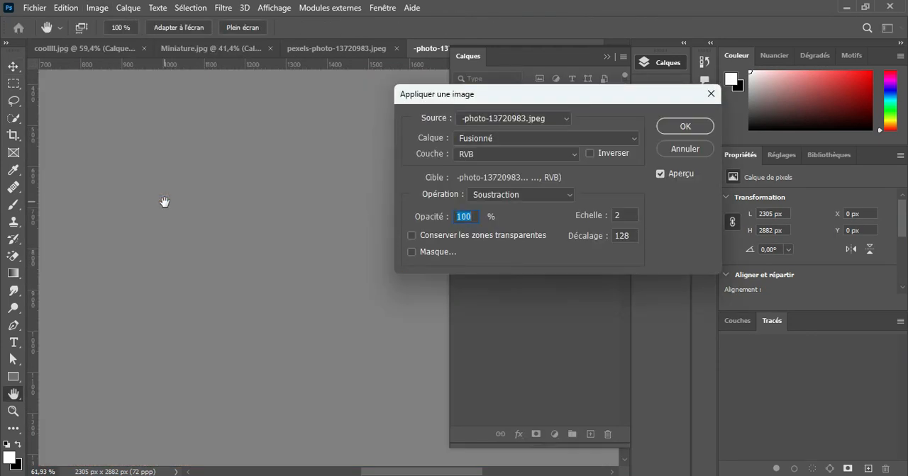
{"action": "left_click_drag", "start_coordinate": [624, 96], "coordinate": [287, 98]}
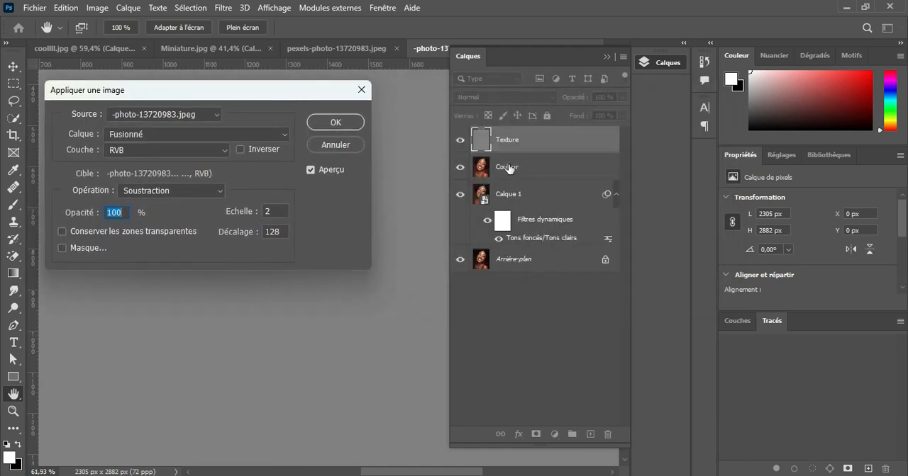
{"action": "left_click", "coordinate": [282, 139]}
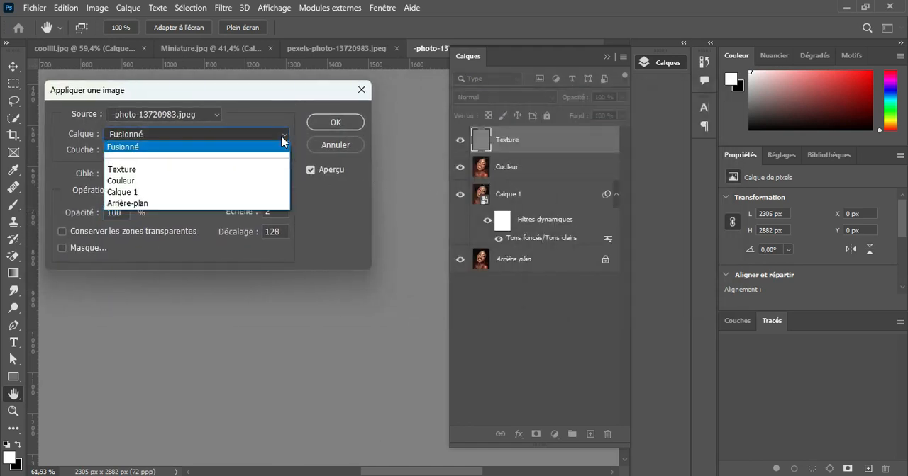
{"action": "left_click", "coordinate": [166, 181]}
{"action": "left_click_drag", "start_coordinate": [122, 99], "coordinate": [557, 108]}
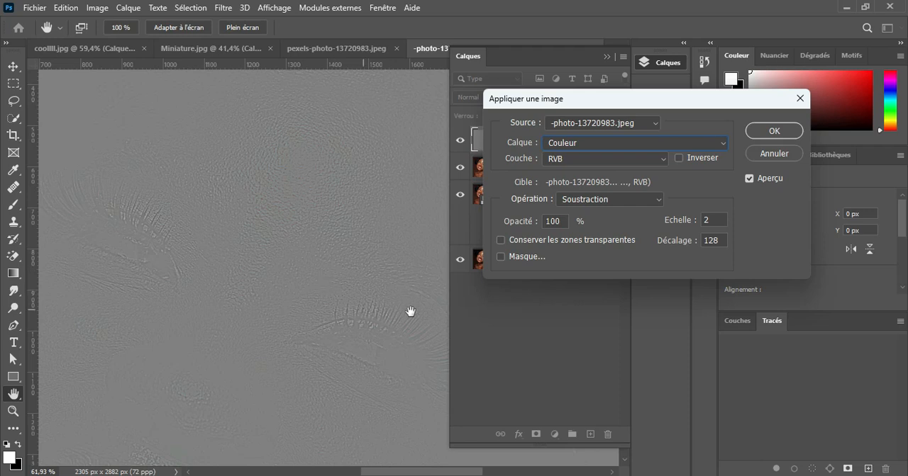
{"action": "mouse_move", "coordinate": [453, 473]}
{"action": "left_mouse_down"}
{"action": "mouse_move", "coordinate": [405, 473]}
{"action": "mouse_move", "coordinate": [460, 473]}
{"action": "left_mouse_up"}
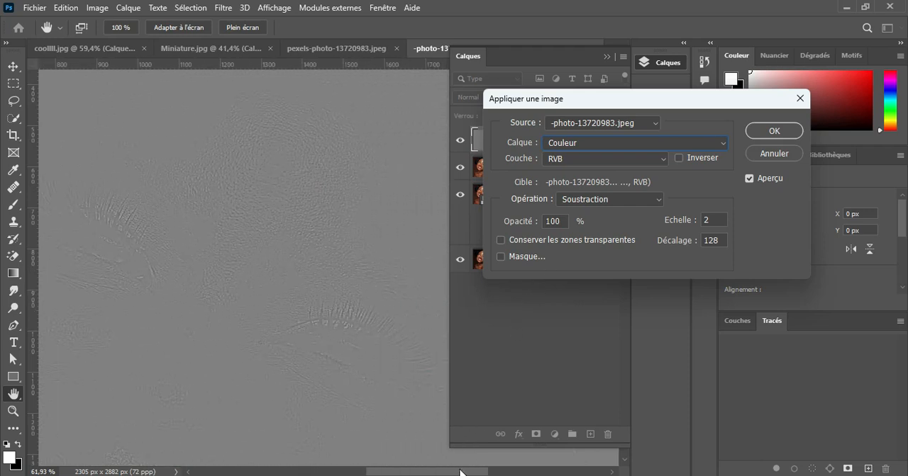
{"action": "left_click", "coordinate": [771, 133]}
Set the Texture layer's blending mode to Lumière linéaire
{"action": "scroll", "coordinate": [255, 340], "scroll_direction": "down", "scroll_amount": 3}
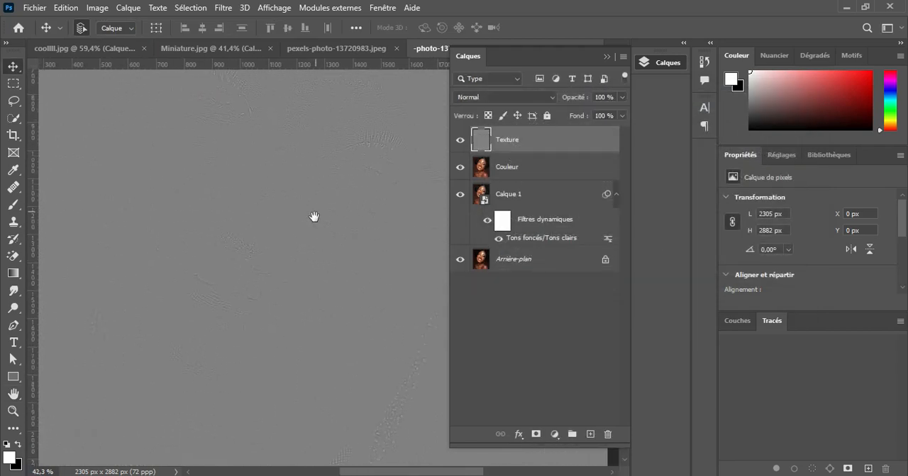
{"action": "scroll", "coordinate": [252, 317], "scroll_direction": "up", "scroll_amount": 3}
{"action": "scroll", "coordinate": [253, 321], "scroll_direction": "down", "scroll_amount": 3}
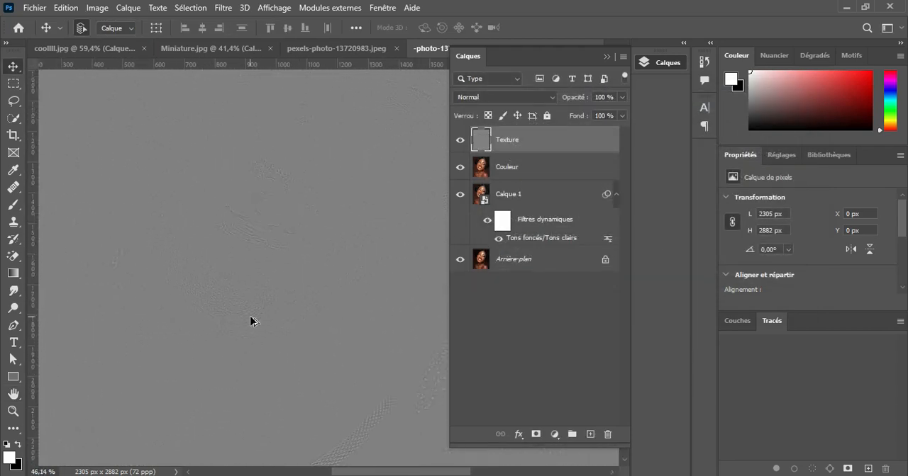
{"action": "left_click", "coordinate": [537, 99]}
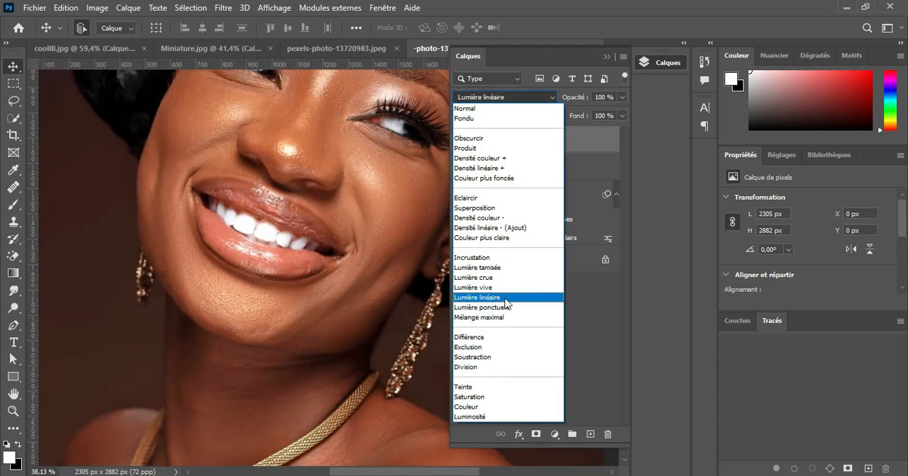
{"action": "left_click", "coordinate": [495, 298]}
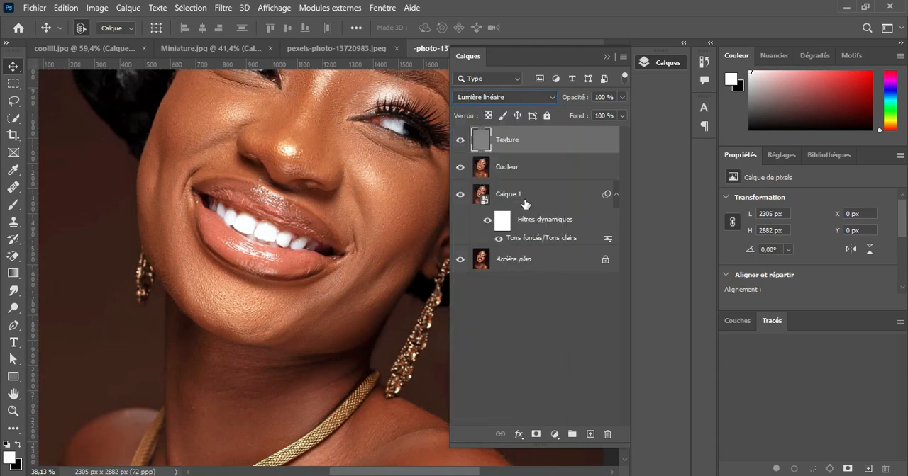
On the Couleur layer, lasso the forehead skin above the left-hand eyebrow, an area about 600 by 450 px
{"action": "left_click", "coordinate": [536, 173]}
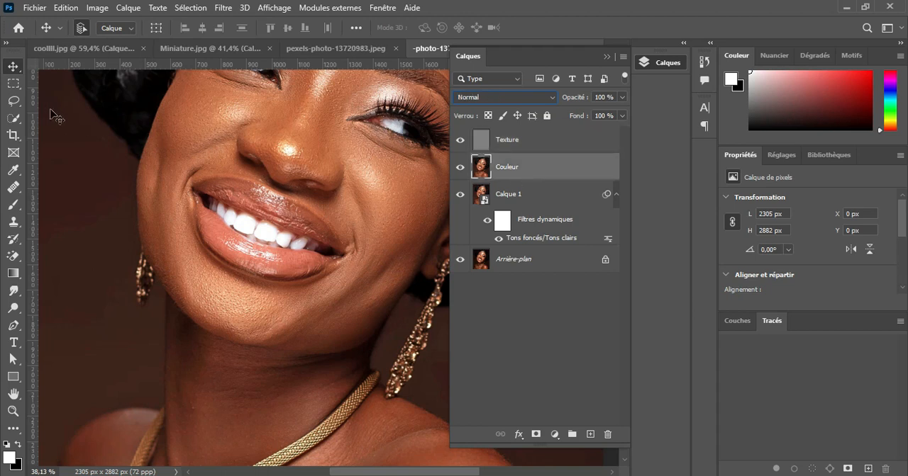
{"action": "left_click", "coordinate": [18, 103]}
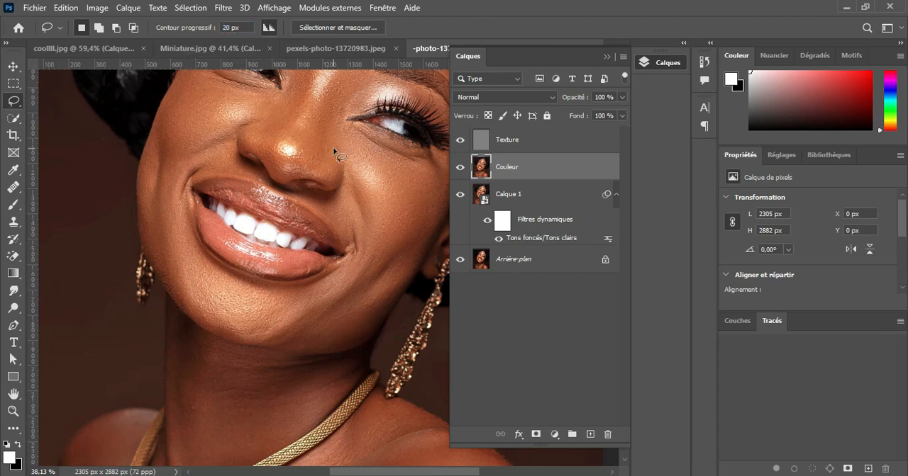
{"action": "scroll", "coordinate": [333, 146], "scroll_direction": "up", "scroll_amount": 5}
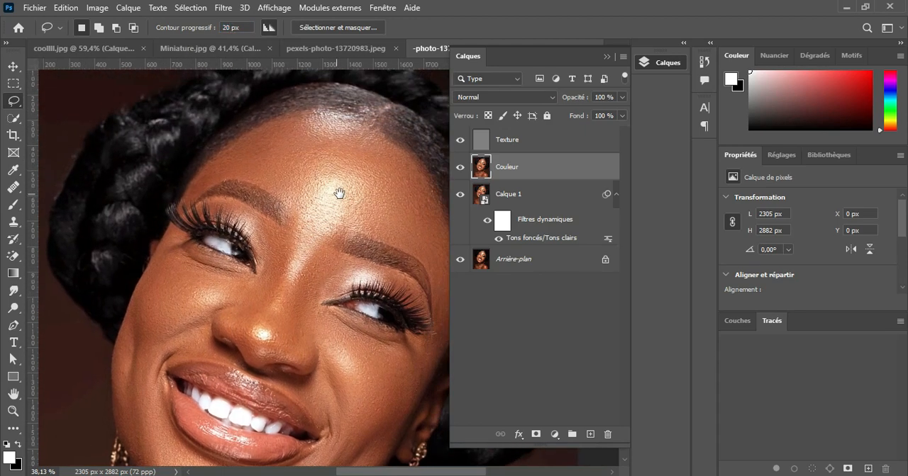
{"action": "left_click_drag", "start_coordinate": [339, 193], "coordinate": [339, 218]}
{"action": "scroll", "coordinate": [340, 219], "scroll_direction": "up", "scroll_amount": 5}
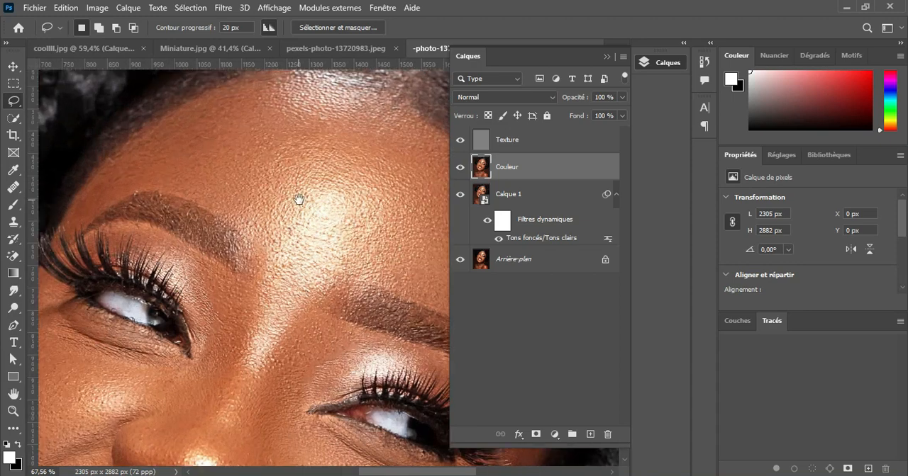
{"action": "scroll", "coordinate": [298, 234], "scroll_direction": "down", "scroll_amount": 1}
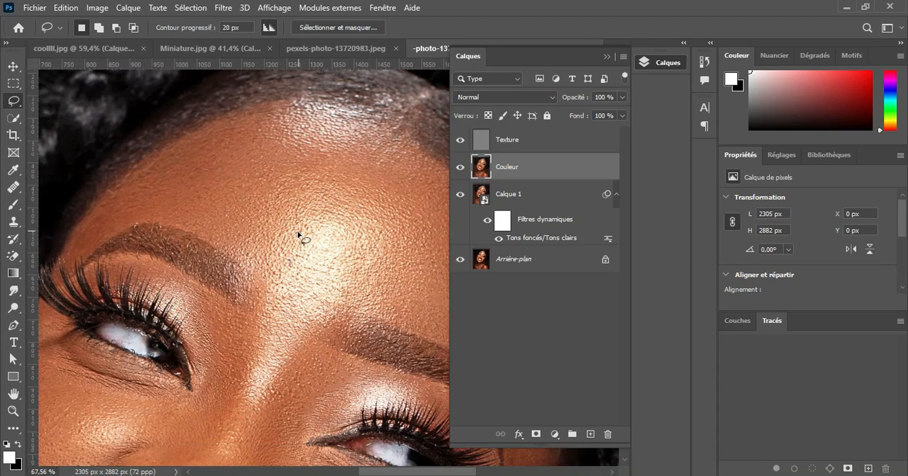
{"action": "left_click_drag", "start_coordinate": [67, 244], "coordinate": [95, 203]}
{"action": "mouse_move", "coordinate": [135, 174]}
{"action": "left_mouse_down"}
{"action": "mouse_move", "coordinate": [202, 130]}
{"action": "mouse_move", "coordinate": [286, 101]}
{"action": "mouse_move", "coordinate": [257, 228]}
{"action": "left_mouse_up"}
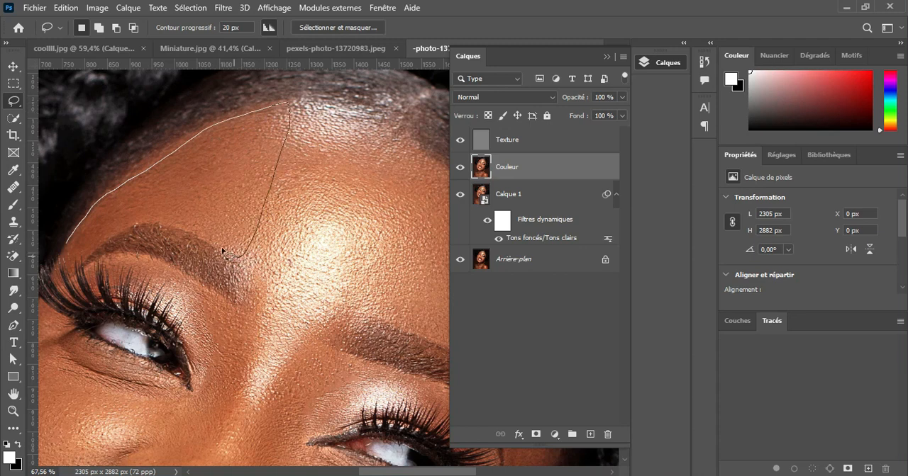
{"action": "mouse_move", "coordinate": [147, 220]}
{"action": "left_mouse_down"}
{"action": "mouse_move", "coordinate": [109, 225]}
{"action": "mouse_move", "coordinate": [71, 247]}
{"action": "left_mouse_up"}
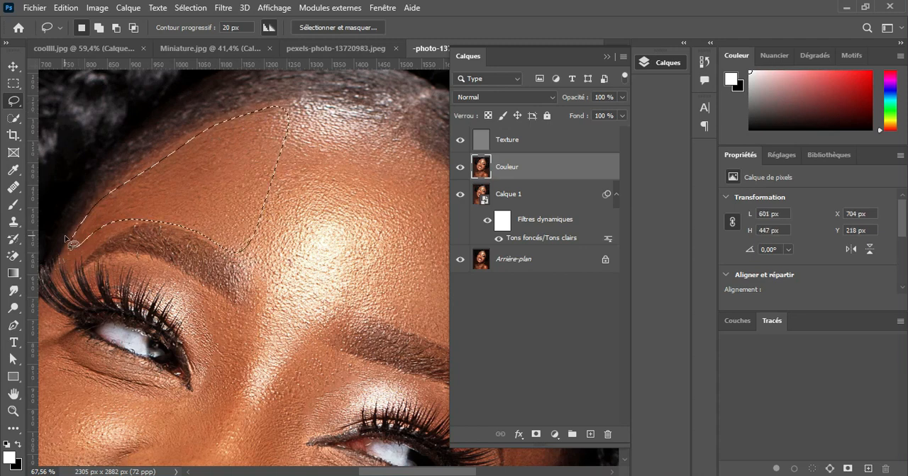
Blur the selected forehead skin with Flou gaussien at a 15,3 pixel radius and clear the selection
{"action": "left_click", "coordinate": [223, 8]}
{"action": "mouse_move", "coordinate": [355, 216]}
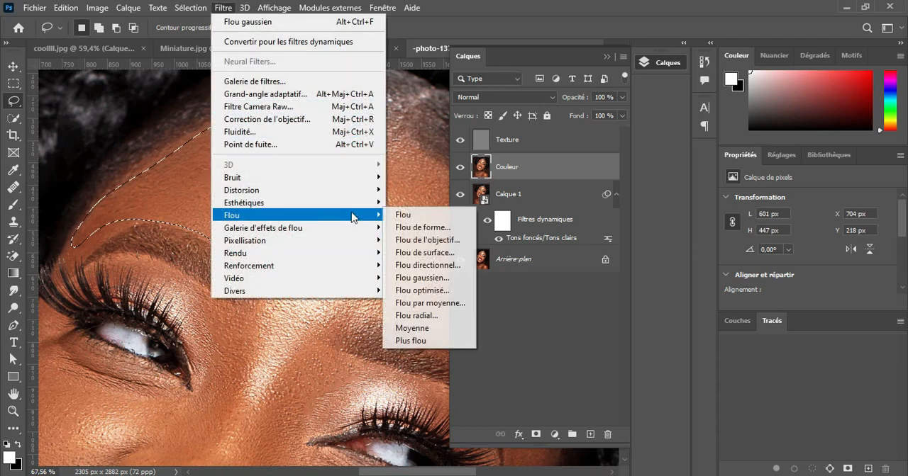
{"action": "left_click", "coordinate": [422, 277]}
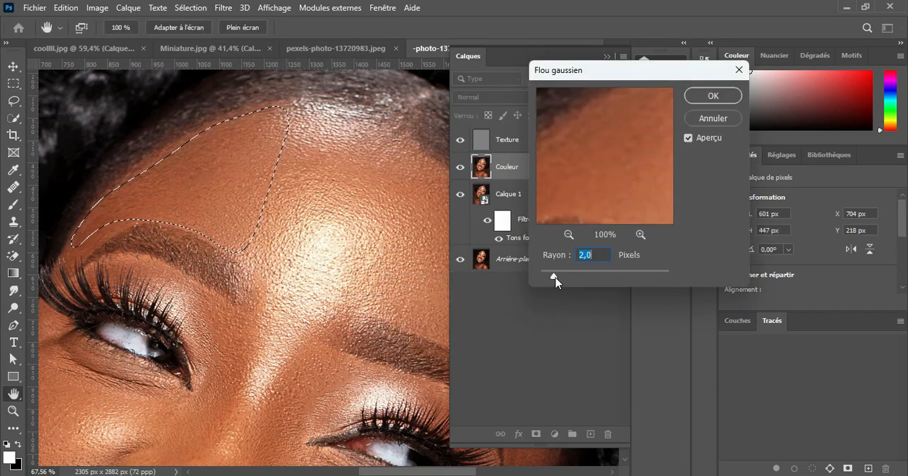
{"action": "left_click_drag", "start_coordinate": [578, 282], "coordinate": [596, 280]}
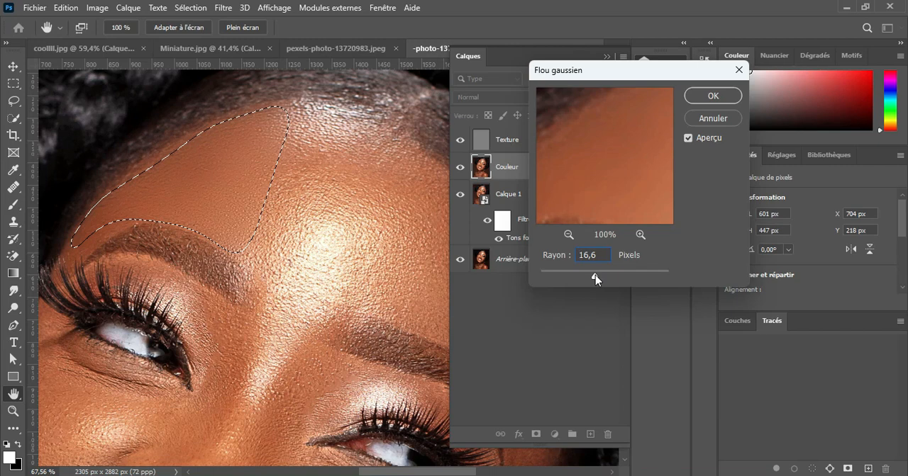
{"action": "left_click_drag", "start_coordinate": [595, 276], "coordinate": [594, 276]}
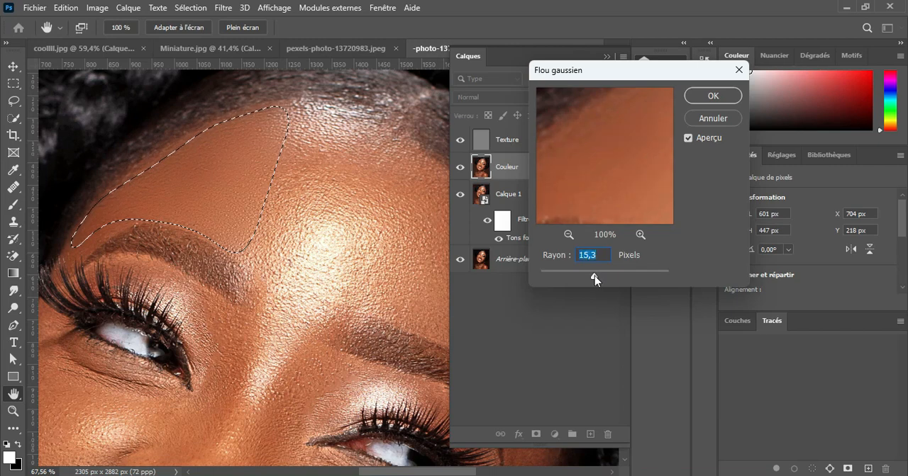
{"action": "left_click", "coordinate": [712, 95]}
{"action": "left_click_drag", "start_coordinate": [377, 215], "coordinate": [308, 211]}
{"action": "key", "text": "ctrl+d"}
Lasso the bright centre of the forehead, about 455 by 554 px, and reapply the last Gaussian blur to it
{"action": "mouse_move", "coordinate": [176, 240]}
{"action": "left_mouse_down"}
{"action": "mouse_move", "coordinate": [216, 105]}
{"action": "mouse_move", "coordinate": [250, 91]}
{"action": "mouse_move", "coordinate": [299, 110]}
{"action": "left_mouse_up"}
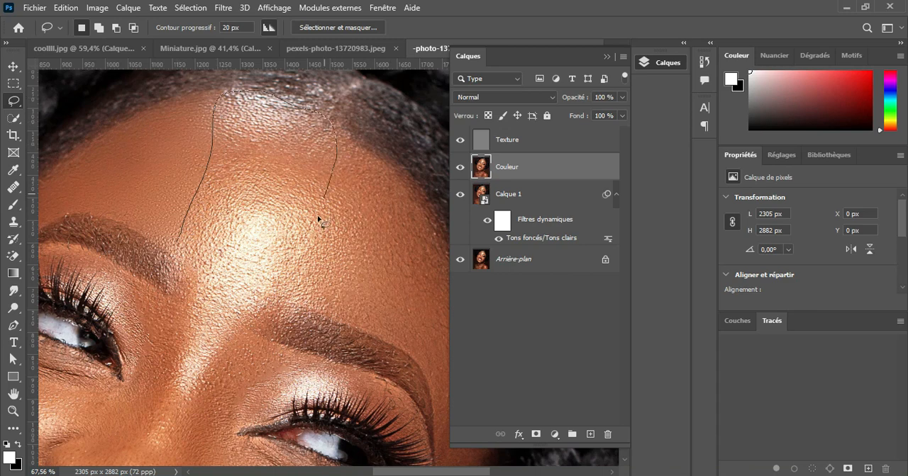
{"action": "mouse_move", "coordinate": [292, 284]}
{"action": "left_mouse_down"}
{"action": "mouse_move", "coordinate": [265, 294]}
{"action": "mouse_move", "coordinate": [181, 246]}
{"action": "left_mouse_up"}
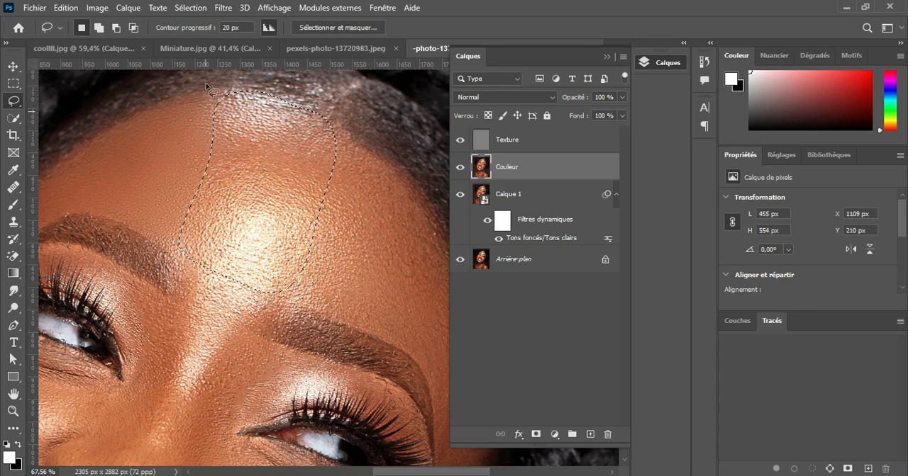
{"action": "left_click", "coordinate": [221, 8]}
{"action": "left_click", "coordinate": [287, 22]}
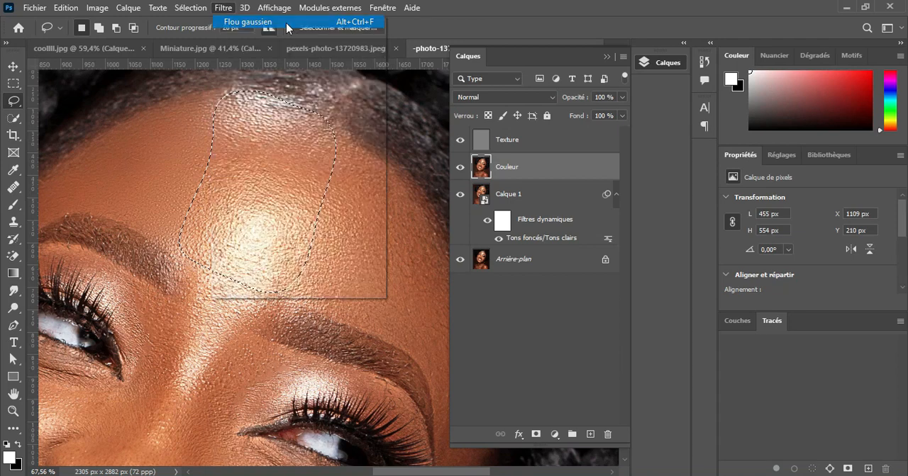
Clear the selection, lasso the forehead and temple above the right-hand eyebrow, about 553 by 865 px, reapply the Gaussian blur, and deselect
{"action": "key", "text": "ctrl+d"}
{"action": "left_click_drag", "start_coordinate": [360, 276], "coordinate": [291, 235]}
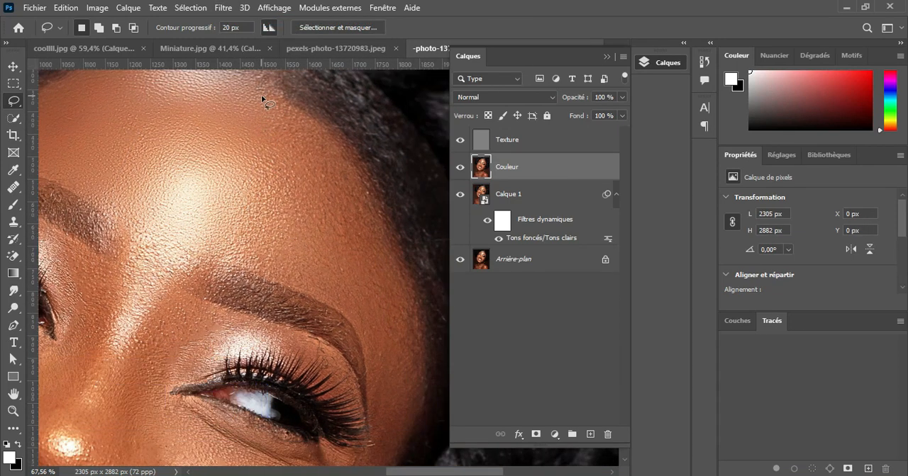
{"action": "mouse_move", "coordinate": [401, 268]}
{"action": "left_mouse_down"}
{"action": "mouse_move", "coordinate": [425, 336]}
{"action": "mouse_move", "coordinate": [425, 381]}
{"action": "mouse_move", "coordinate": [405, 436]}
{"action": "mouse_move", "coordinate": [382, 441]}
{"action": "mouse_move", "coordinate": [365, 384]}
{"action": "left_mouse_up"}
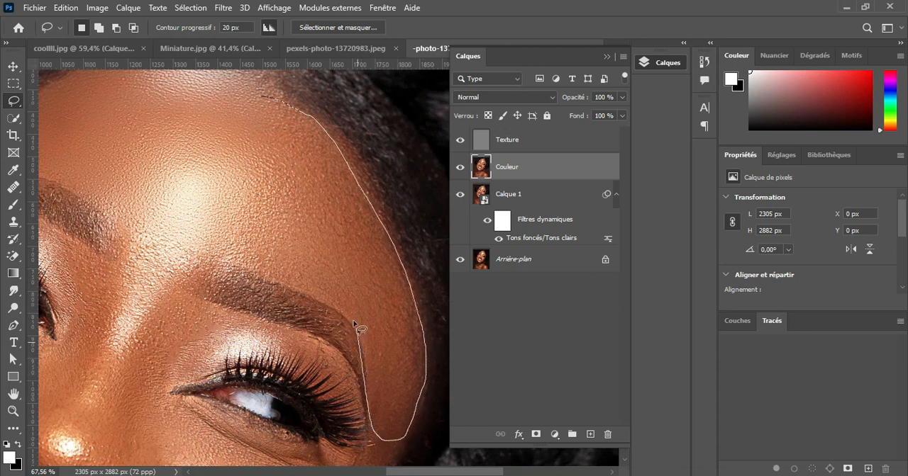
{"action": "left_click_drag", "start_coordinate": [251, 126], "coordinate": [263, 101]}
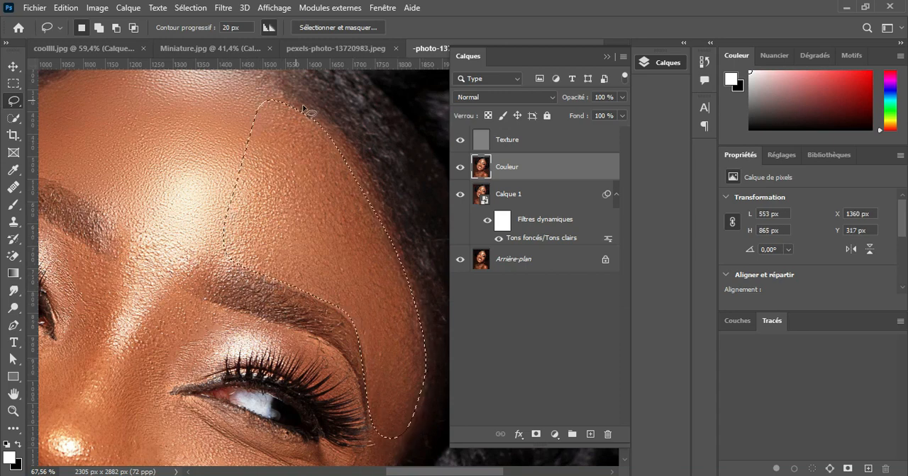
{"action": "left_click", "coordinate": [224, 7]}
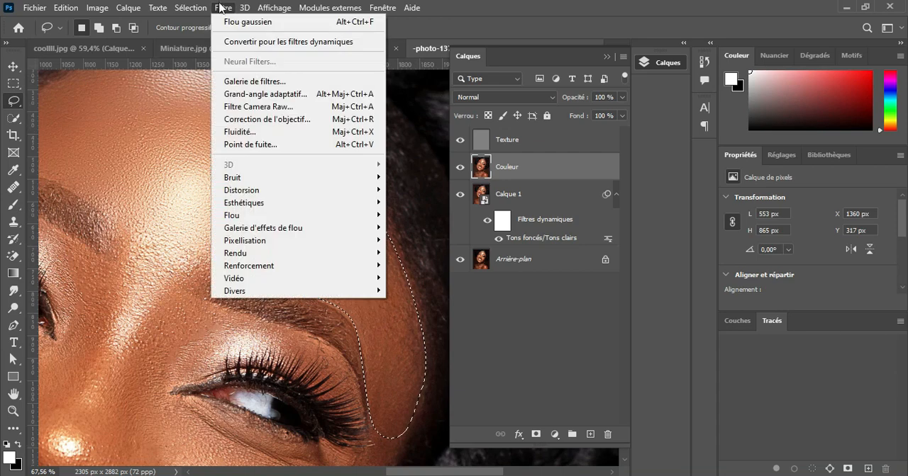
{"action": "left_click", "coordinate": [256, 23]}
{"action": "key", "text": "ctrl+d"}
Compare the forehead before and after retouching by repeatedly isolating the Calque 1 layer and restoring all layers
{"action": "mouse_move", "coordinate": [265, 226]}
{"action": "left_mouse_down"}
{"action": "mouse_move", "coordinate": [319, 209]}
{"action": "mouse_move", "coordinate": [305, 273]}
{"action": "left_mouse_up"}
{"action": "scroll", "coordinate": [316, 223], "scroll_direction": "up", "scroll_amount": 1}
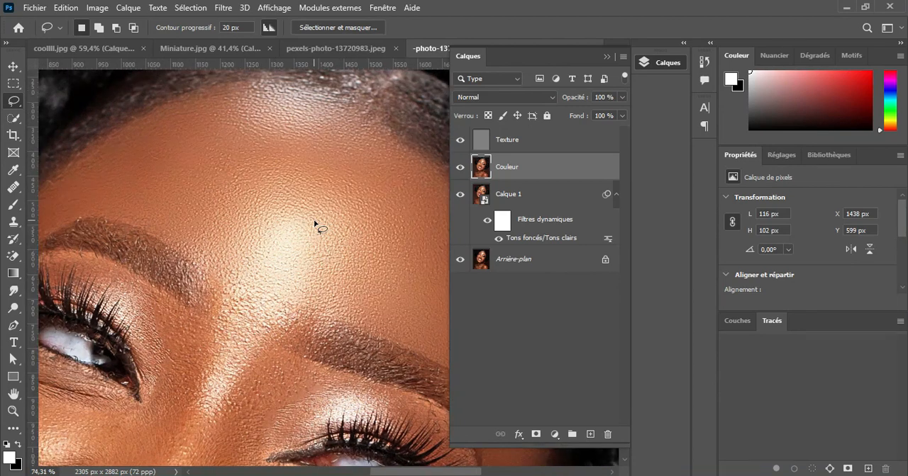
{"action": "left_click", "coordinate": [459, 196], "text": "alt"}
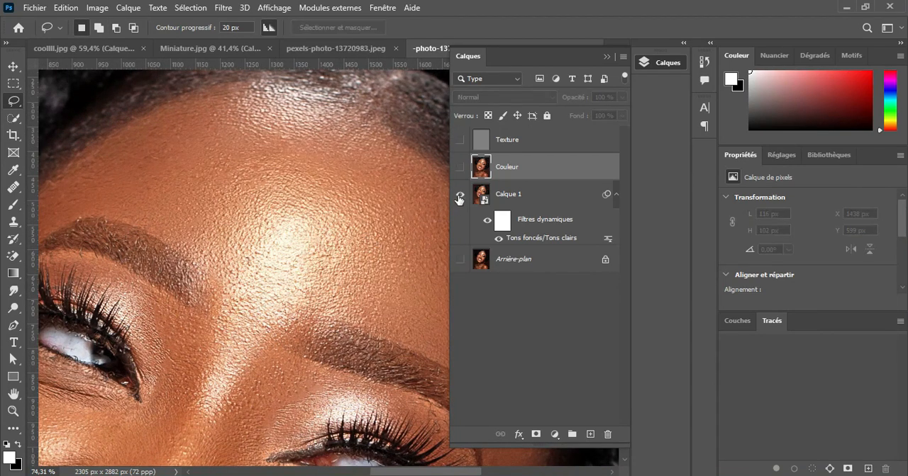
{"action": "left_click", "coordinate": [459, 198], "text": "alt"}
{"action": "left_click", "coordinate": [459, 197], "text": "alt"}
{"action": "left_click", "coordinate": [458, 198], "text": "alt"}
Lasso the skin between the eyebrows and the nose bridge, about 383 by 465 px, reapply the last Gaussian blur, and deselect
{"action": "left_click_drag", "start_coordinate": [332, 268], "coordinate": [260, 262]}
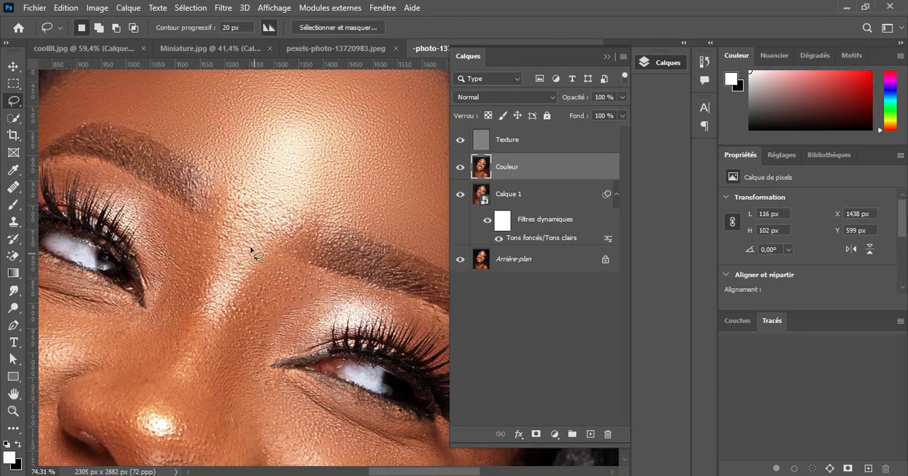
{"action": "left_click_drag", "start_coordinate": [210, 172], "coordinate": [291, 199]}
{"action": "mouse_move", "coordinate": [186, 347]}
{"action": "left_mouse_down"}
{"action": "mouse_move", "coordinate": [172, 305]}
{"action": "mouse_move", "coordinate": [210, 173]}
{"action": "left_mouse_up"}
{"action": "left_click", "coordinate": [223, 8]}
{"action": "left_click", "coordinate": [243, 23]}
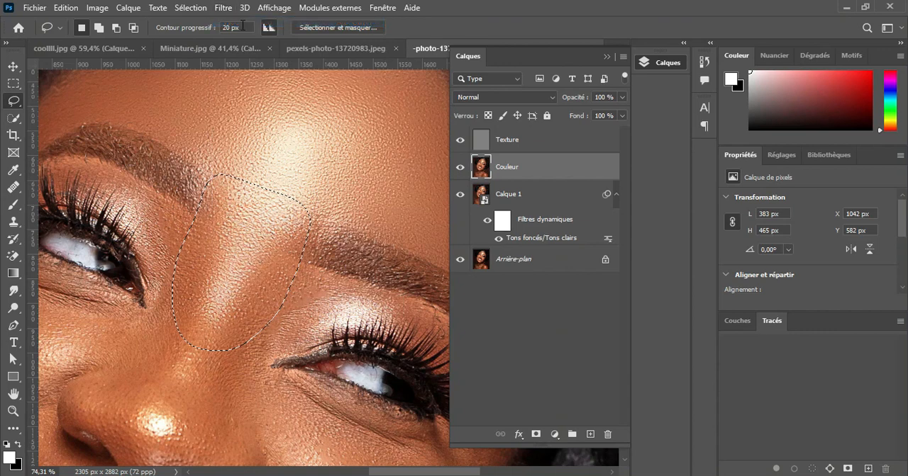
{"action": "key", "text": "ctrl+d"}
Check the smoothed upper face against the unblurred version by showing Calque 1 alone and restoring the other layers
{"action": "scroll", "coordinate": [289, 256], "scroll_direction": "down", "scroll_amount": 3}
{"action": "scroll", "coordinate": [290, 256], "scroll_direction": "down", "scroll_amount": 2}
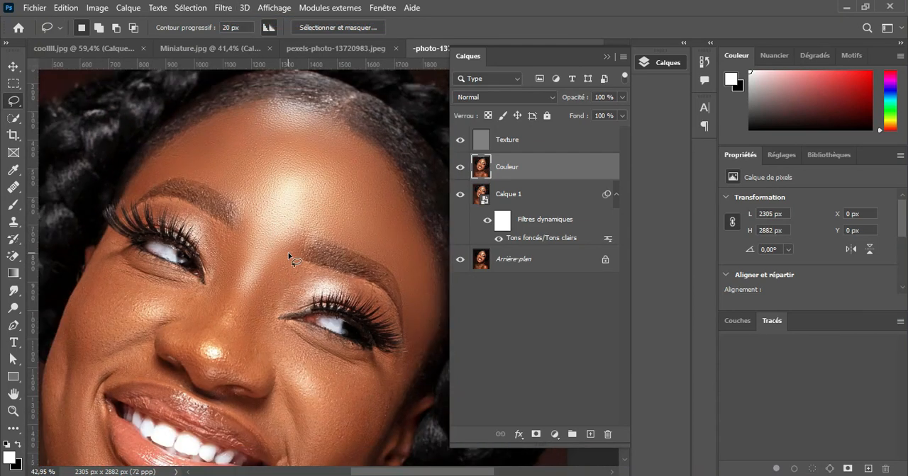
{"action": "scroll", "coordinate": [290, 257], "scroll_direction": "up", "scroll_amount": 1}
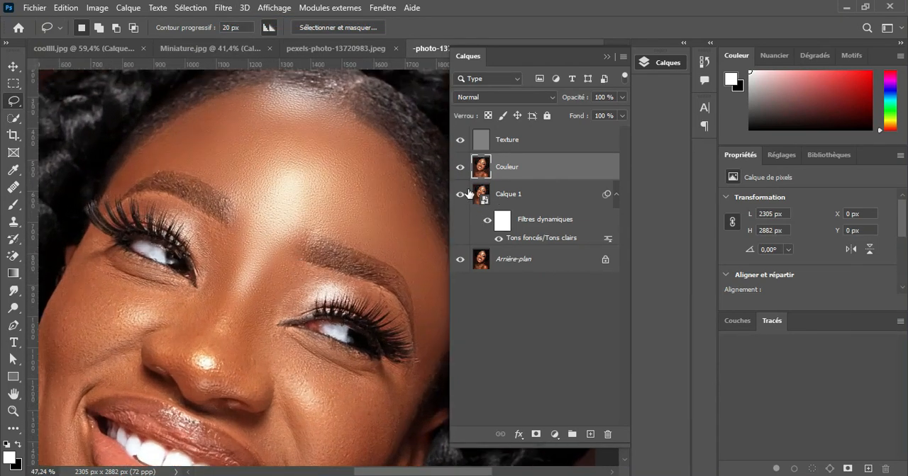
{"action": "left_click", "coordinate": [460, 195], "text": "alt"}
{"action": "left_click", "coordinate": [460, 195], "text": "alt"}
Lasso the skin around the right-hand eye's inner corner, about 304 by 461 px, reapply the last Gaussian blur, and deselect
{"action": "left_click_drag", "start_coordinate": [342, 361], "coordinate": [347, 305]}
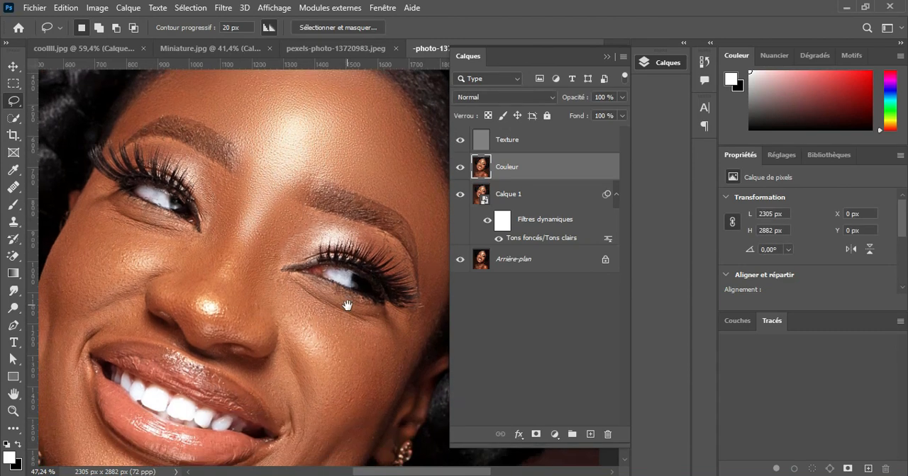
{"action": "scroll", "coordinate": [268, 259], "scroll_direction": "up", "scroll_amount": 2}
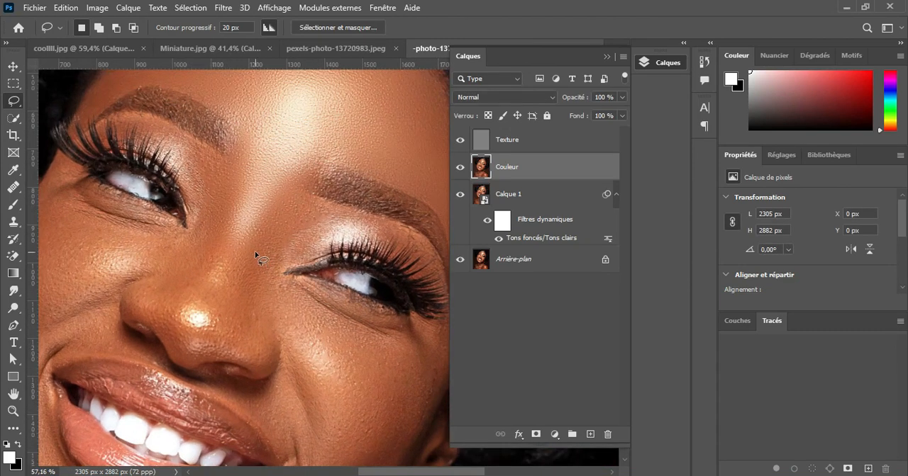
{"action": "left_click_drag", "start_coordinate": [303, 182], "coordinate": [258, 233]}
{"action": "left_click_drag", "start_coordinate": [291, 271], "coordinate": [312, 249]}
{"action": "left_click_drag", "start_coordinate": [321, 195], "coordinate": [304, 181]}
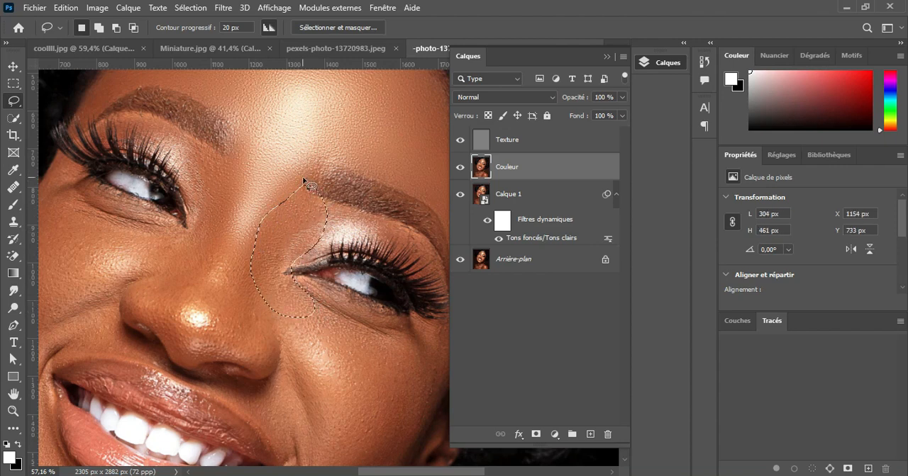
{"action": "left_click", "coordinate": [223, 8]}
{"action": "left_click", "coordinate": [245, 22]}
{"action": "left_click", "coordinate": [322, 287]}
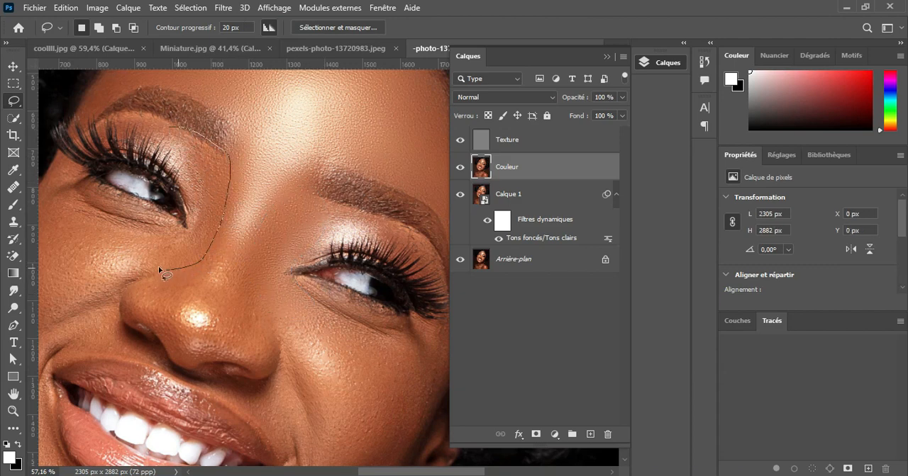
Lasso the skin around the left-hand eye's inner corner, about 335 by 475 px, reapply the last Gaussian blur, and deselect
{"action": "left_click_drag", "start_coordinate": [181, 175], "coordinate": [171, 130]}
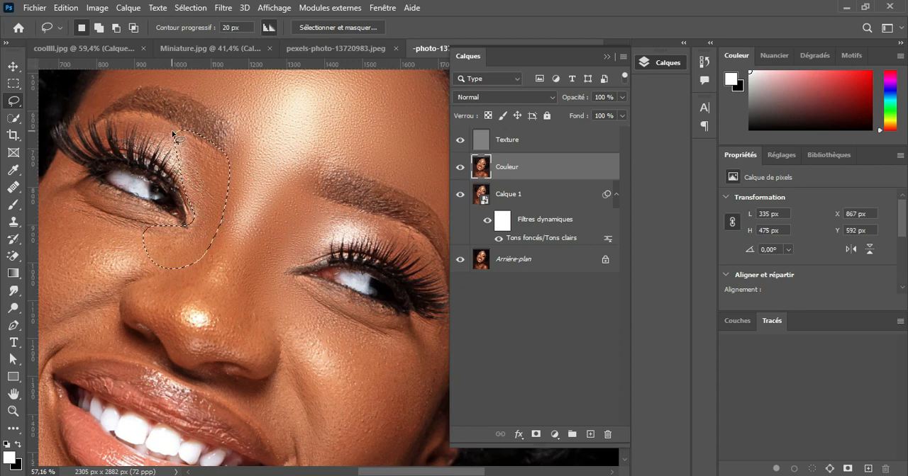
{"action": "left_click", "coordinate": [223, 8]}
{"action": "left_click", "coordinate": [253, 22]}
{"action": "left_click", "coordinate": [297, 299]}
Lasso the nose from the lower bridge down to the tip, reapply the last Gaussian blur, and clear the selection
{"action": "scroll", "coordinate": [291, 317], "scroll_direction": "up", "scroll_amount": 2}
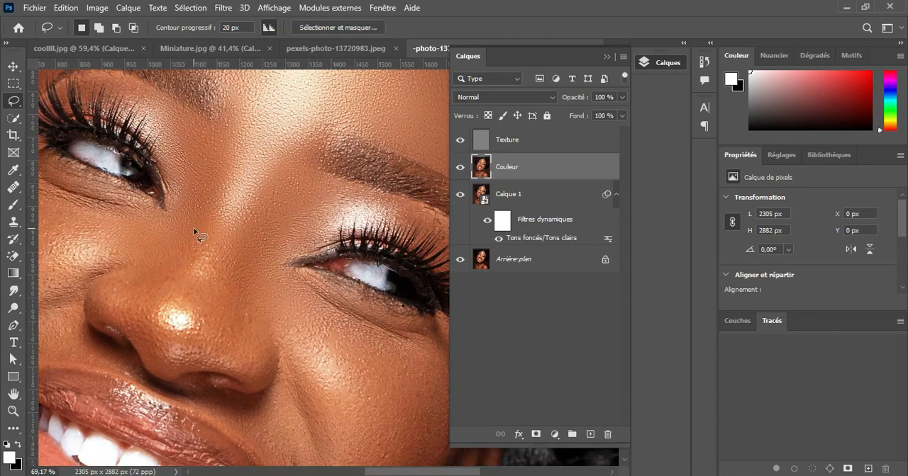
{"action": "left_click_drag", "start_coordinate": [204, 226], "coordinate": [239, 227]}
{"action": "left_click_drag", "start_coordinate": [218, 353], "coordinate": [168, 365]}
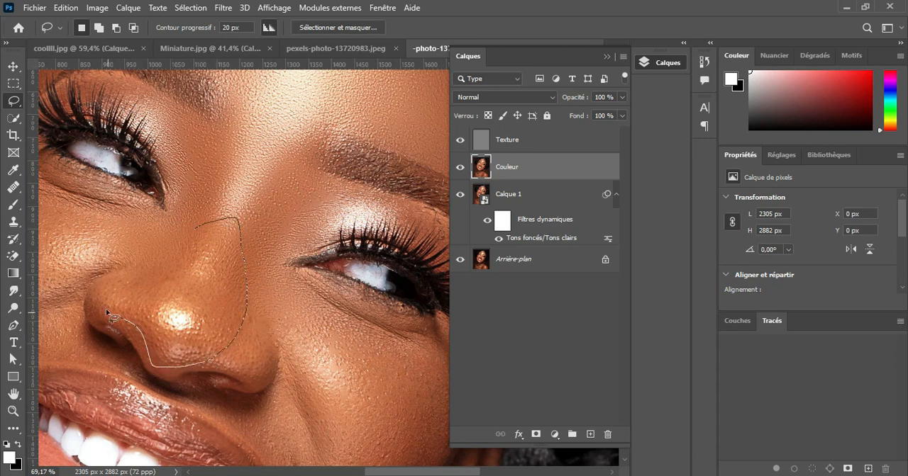
{"action": "left_click_drag", "start_coordinate": [136, 272], "coordinate": [195, 228]}
{"action": "left_click", "coordinate": [221, 8]}
{"action": "left_click", "coordinate": [244, 21]}
{"action": "key", "text": "ctrl+d"}
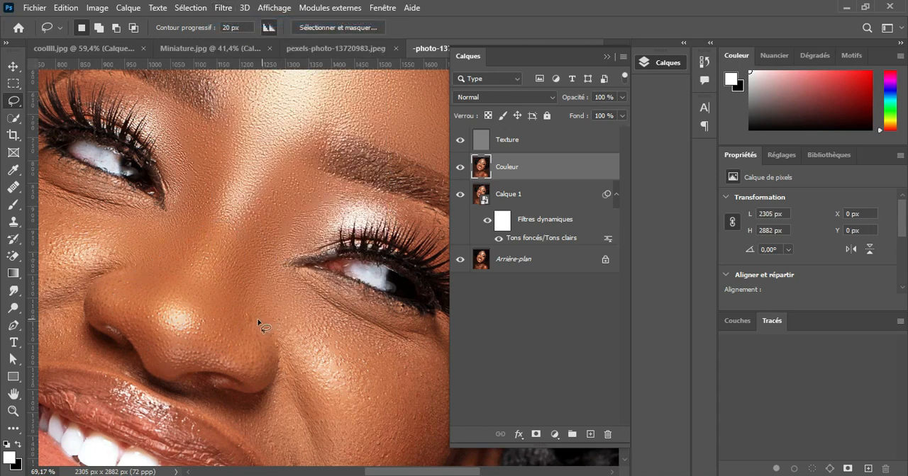
Lasso the right-hand nostril wing, about 328 by 239 px, reapply the last Gaussian blur, and clear the selection
{"action": "mouse_move", "coordinate": [248, 383]}
{"action": "left_mouse_down"}
{"action": "mouse_move", "coordinate": [194, 379]}
{"action": "mouse_move", "coordinate": [174, 366]}
{"action": "mouse_move", "coordinate": [182, 353]}
{"action": "left_mouse_up"}
{"action": "left_click", "coordinate": [223, 8]}
{"action": "mouse_move", "coordinate": [235, 14]}
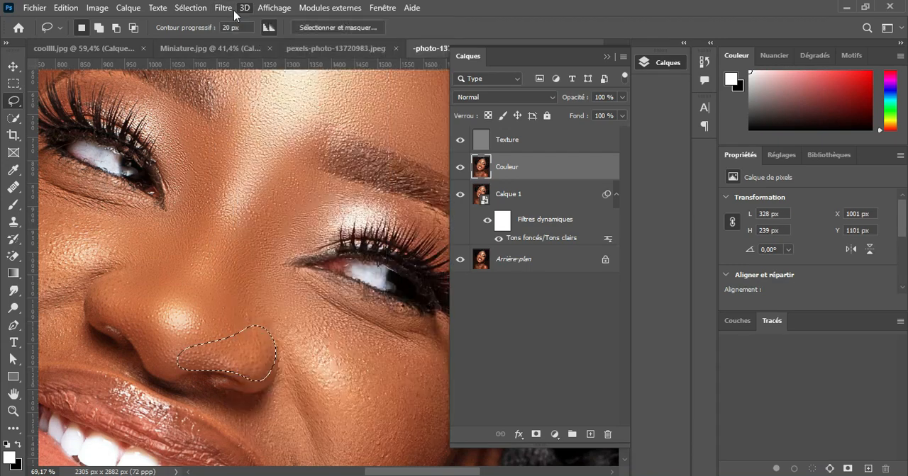
{"action": "left_click", "coordinate": [245, 21]}
{"action": "key", "text": "ctrl+d"}
Lasso the nose tip and left-hand side of the nose, reapply the last Gaussian blur, and clear the selection
{"action": "left_click_drag", "start_coordinate": [195, 316], "coordinate": [230, 310]}
{"action": "left_click_drag", "start_coordinate": [175, 337], "coordinate": [128, 319]}
{"action": "left_click_drag", "start_coordinate": [152, 271], "coordinate": [158, 275]}
{"action": "left_click", "coordinate": [223, 7]}
{"action": "left_click", "coordinate": [267, 23]}
{"action": "key", "text": "ctrl+d"}
Lasso the skin just beneath the right-hand eye and reapply the last Gaussian blur to it
{"action": "left_click_drag", "start_coordinate": [385, 387], "coordinate": [278, 307]}
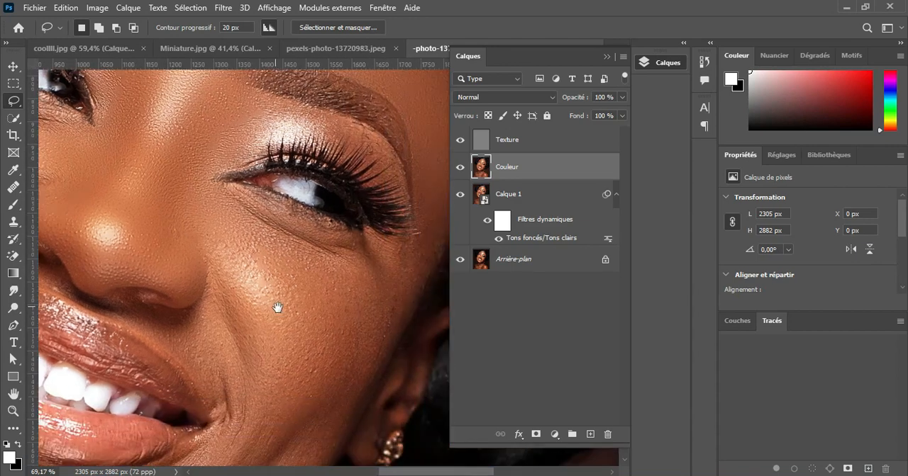
{"action": "mouse_move", "coordinate": [229, 190]}
{"action": "left_mouse_down"}
{"action": "mouse_move", "coordinate": [326, 233]}
{"action": "mouse_move", "coordinate": [387, 246]}
{"action": "mouse_move", "coordinate": [333, 262]}
{"action": "mouse_move", "coordinate": [238, 202]}
{"action": "left_mouse_up"}
{"action": "left_click", "coordinate": [223, 8]}
{"action": "left_click", "coordinate": [235, 22]}
Lasso the right-hand cheek down to the mouth corner, about 459 by 591 px, reapply the last Gaussian blur, and deselect
{"action": "mouse_move", "coordinate": [256, 241]}
{"action": "left_mouse_down"}
{"action": "mouse_move", "coordinate": [344, 262]}
{"action": "mouse_move", "coordinate": [365, 296]}
{"action": "left_mouse_up"}
{"action": "left_click_drag", "start_coordinate": [208, 271], "coordinate": [220, 212]}
{"action": "left_click", "coordinate": [223, 7]}
{"action": "left_click", "coordinate": [235, 22]}
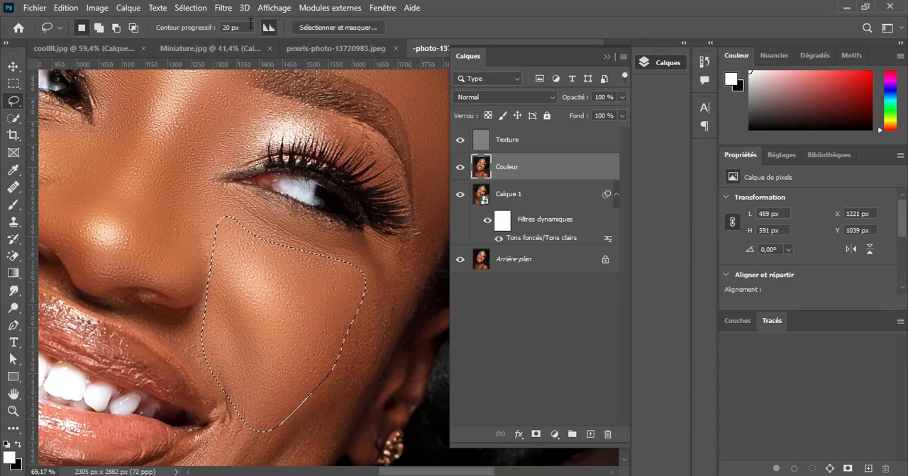
{"action": "left_click", "coordinate": [295, 381]}
Compare the whole face with and without the blurred skin by isolating Calque 1 and restoring all layers
{"action": "scroll", "coordinate": [293, 374], "scroll_direction": "down", "scroll_amount": 3}
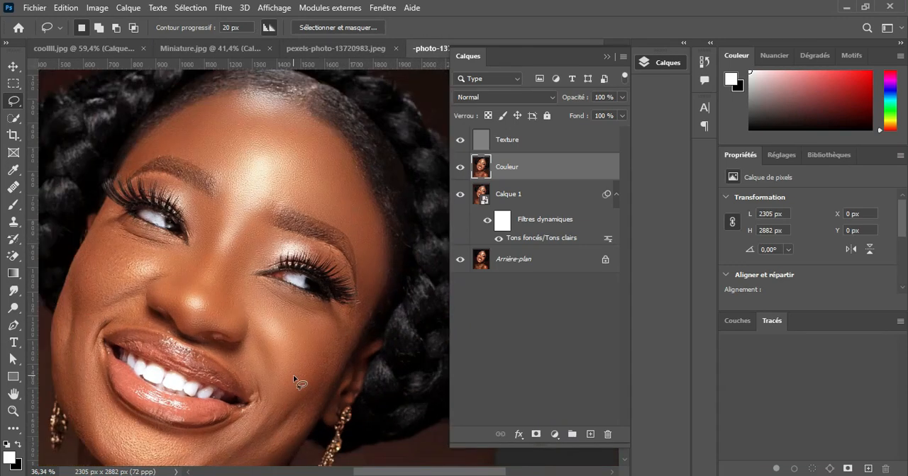
{"action": "scroll", "coordinate": [292, 375], "scroll_direction": "up", "scroll_amount": 1}
{"action": "left_click", "coordinate": [461, 195], "text": "alt"}
{"action": "left_click", "coordinate": [461, 196], "text": "alt"}
Lasso the skin beneath the left-hand eye and reapply the last Gaussian blur to it
{"action": "left_click_drag", "start_coordinate": [311, 391], "coordinate": [341, 302]}
{"action": "left_click_drag", "start_coordinate": [276, 254], "coordinate": [336, 310]}
{"action": "left_click_drag", "start_coordinate": [235, 252], "coordinate": [312, 305]}
{"action": "scroll", "coordinate": [309, 300], "scroll_direction": "up", "scroll_amount": 2}
{"action": "left_click_drag", "start_coordinate": [220, 194], "coordinate": [290, 222]}
{"action": "left_click_drag", "start_coordinate": [222, 193], "coordinate": [213, 190]}
{"action": "left_click", "coordinate": [224, 7]}
{"action": "left_click", "coordinate": [298, 22]}
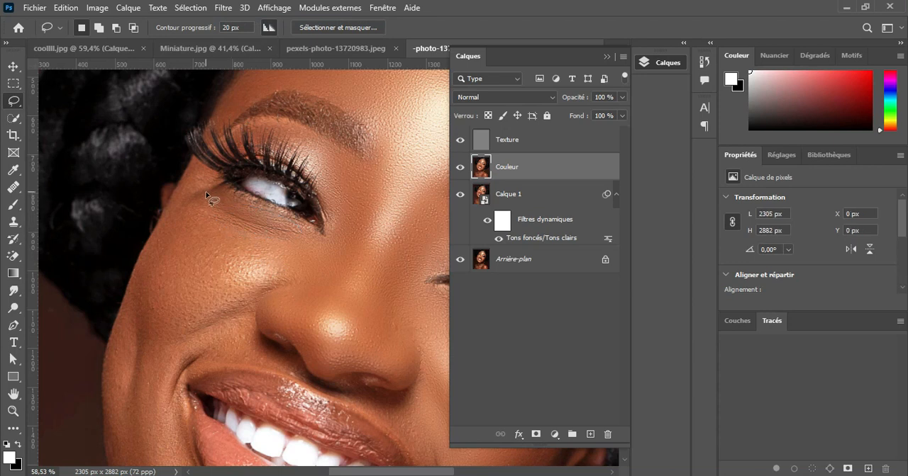
Lasso the left-hand cheek from below the eye to beside the mouth, reapply the last Gaussian blur, and deselect
{"action": "mouse_move", "coordinate": [253, 317]}
{"action": "left_mouse_down"}
{"action": "mouse_move", "coordinate": [259, 341]}
{"action": "mouse_move", "coordinate": [242, 364]}
{"action": "left_mouse_up"}
{"action": "mouse_move", "coordinate": [179, 396]}
{"action": "left_mouse_down"}
{"action": "mouse_move", "coordinate": [105, 388]}
{"action": "mouse_move", "coordinate": [110, 342]}
{"action": "mouse_move", "coordinate": [160, 220]}
{"action": "left_mouse_up"}
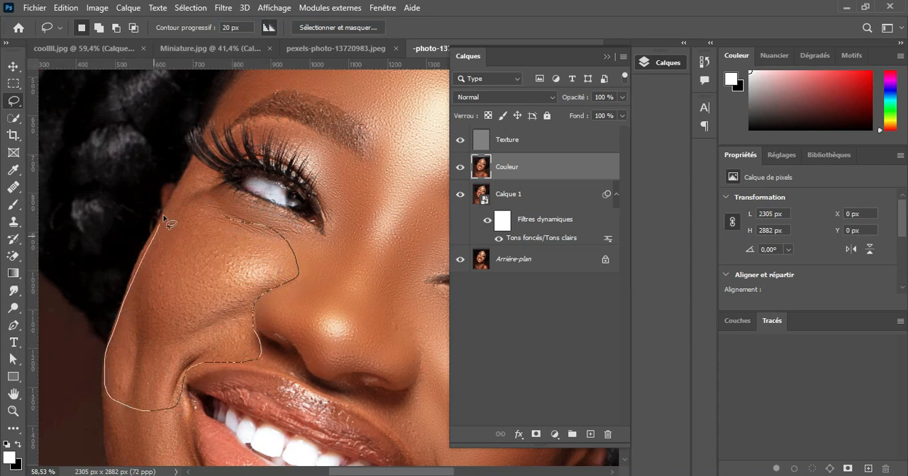
{"action": "left_click_drag", "start_coordinate": [227, 216], "coordinate": [230, 217]}
{"action": "left_click", "coordinate": [223, 7]}
{"action": "left_click", "coordinate": [300, 22]}
{"action": "key", "text": "ctrl+d"}
Lasso the skin between the nose and upper lip, reapply the last Gaussian blur, and clear the selection
{"action": "left_click_drag", "start_coordinate": [327, 369], "coordinate": [244, 242]}
{"action": "scroll", "coordinate": [221, 287], "scroll_direction": "up", "scroll_amount": 3}
{"action": "mouse_move", "coordinate": [159, 183]}
{"action": "left_mouse_down"}
{"action": "mouse_move", "coordinate": [253, 193]}
{"action": "mouse_move", "coordinate": [277, 220]}
{"action": "mouse_move", "coordinate": [313, 236]}
{"action": "mouse_move", "coordinate": [377, 249]}
{"action": "mouse_move", "coordinate": [426, 290]}
{"action": "mouse_move", "coordinate": [441, 319]}
{"action": "mouse_move", "coordinate": [415, 320]}
{"action": "mouse_move", "coordinate": [294, 246]}
{"action": "left_mouse_up"}
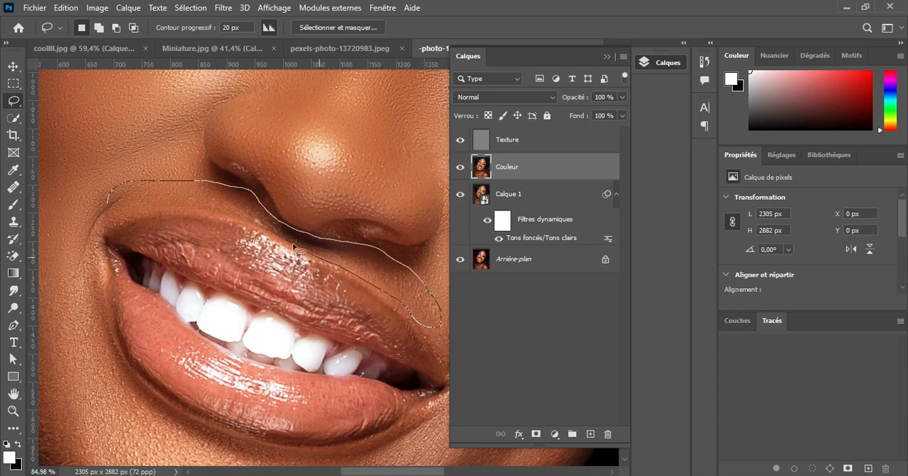
{"action": "left_click_drag", "start_coordinate": [89, 205], "coordinate": [92, 203]}
{"action": "left_click", "coordinate": [223, 8]}
{"action": "left_click", "coordinate": [239, 22]}
{"action": "key", "text": "ctrl+d"}
Lasso the right-hand outer cheek from the eye's outer corner to the jaw, about 518 by 690 px, reapply the Gaussian blur, and deselect
{"action": "left_click_drag", "start_coordinate": [381, 375], "coordinate": [226, 217]}
{"action": "scroll", "coordinate": [341, 276], "scroll_direction": "down", "scroll_amount": 2}
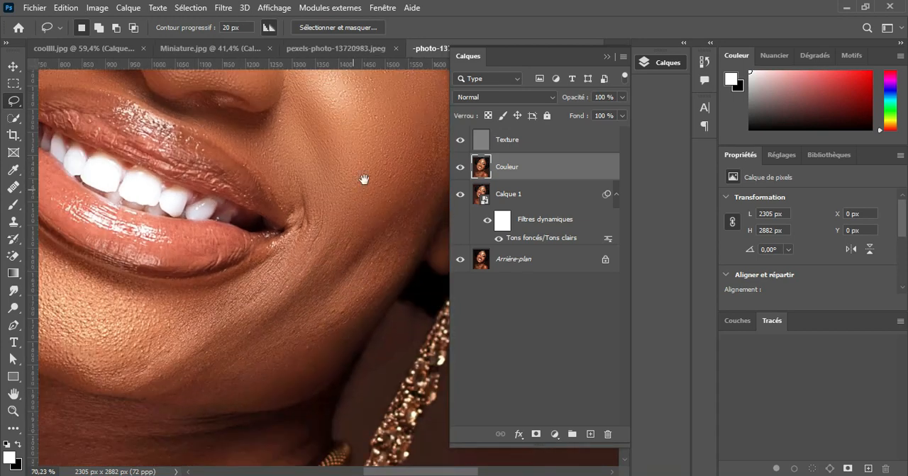
{"action": "left_click_drag", "start_coordinate": [364, 180], "coordinate": [231, 294]}
{"action": "mouse_move", "coordinate": [394, 150]}
{"action": "left_mouse_down"}
{"action": "mouse_move", "coordinate": [278, 380]}
{"action": "mouse_move", "coordinate": [220, 410]}
{"action": "left_mouse_up"}
{"action": "mouse_move", "coordinate": [291, 279]}
{"action": "left_mouse_down"}
{"action": "mouse_move", "coordinate": [385, 135]}
{"action": "mouse_move", "coordinate": [394, 151]}
{"action": "left_mouse_up"}
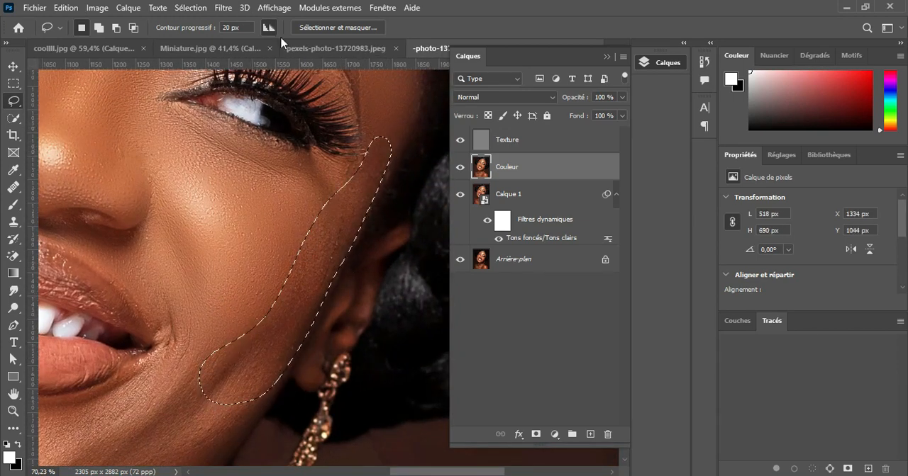
{"action": "left_click", "coordinate": [223, 8]}
{"action": "left_click", "coordinate": [234, 23]}
{"action": "key", "text": "ctrl+d"}
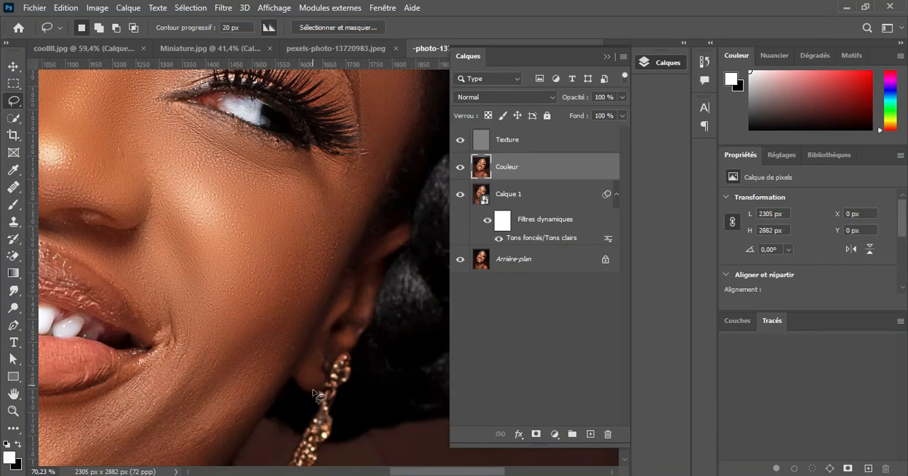
Lasso the right-hand lower jawline, about 545 by 438 px, reapply the last Gaussian blur, and clear the selection
{"action": "mouse_move", "coordinate": [243, 398]}
{"action": "left_mouse_down"}
{"action": "mouse_move", "coordinate": [309, 185]}
{"action": "mouse_move", "coordinate": [299, 176]}
{"action": "mouse_move", "coordinate": [301, 227]}
{"action": "mouse_move", "coordinate": [243, 289]}
{"action": "mouse_move", "coordinate": [133, 305]}
{"action": "mouse_move", "coordinate": [289, 195]}
{"action": "mouse_move", "coordinate": [334, 175]}
{"action": "left_mouse_up"}
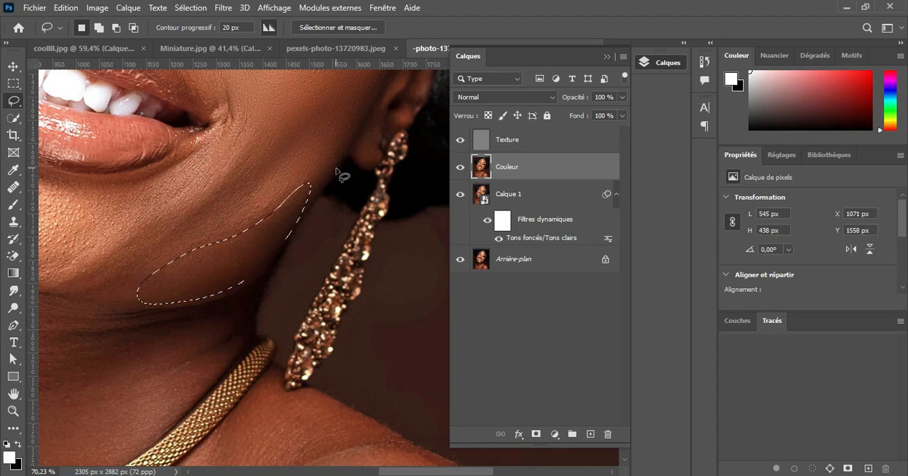
{"action": "left_click", "coordinate": [223, 8]}
{"action": "left_click", "coordinate": [237, 23]}
{"action": "key", "text": "ctrl+d"}
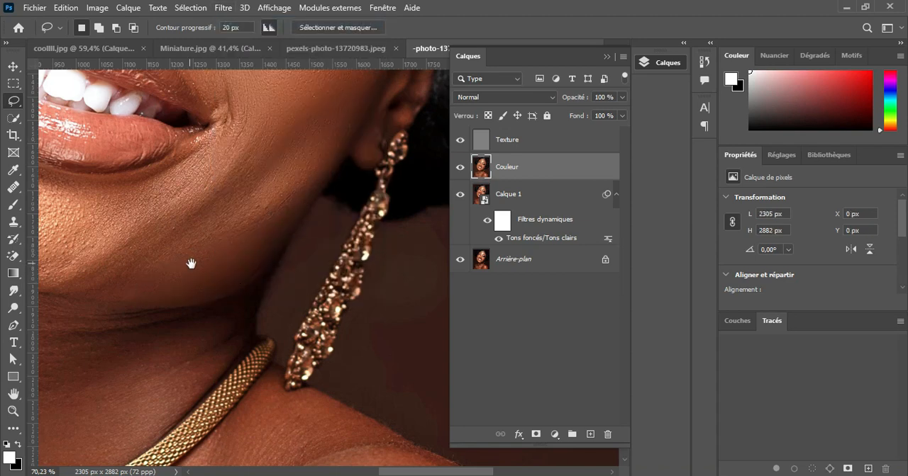
Lasso the skin between the right-hand mouth corner and the jawline, reapply the last Gaussian blur, and deselect
{"action": "left_click_drag", "start_coordinate": [189, 263], "coordinate": [243, 276]}
{"action": "mouse_move", "coordinate": [344, 214]}
{"action": "left_mouse_down"}
{"action": "mouse_move", "coordinate": [305, 244]}
{"action": "mouse_move", "coordinate": [228, 274]}
{"action": "left_mouse_up"}
{"action": "mouse_move", "coordinate": [123, 238]}
{"action": "left_mouse_down"}
{"action": "mouse_move", "coordinate": [155, 200]}
{"action": "mouse_move", "coordinate": [215, 185]}
{"action": "mouse_move", "coordinate": [267, 144]}
{"action": "mouse_move", "coordinate": [292, 105]}
{"action": "left_mouse_up"}
{"action": "left_click", "coordinate": [224, 7]}
{"action": "left_click", "coordinate": [237, 23]}
{"action": "key", "text": "ctrl+d"}
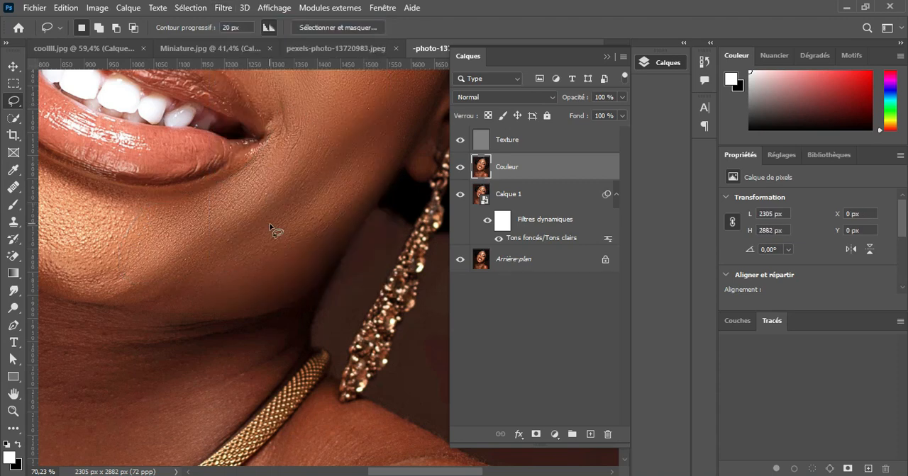
Review the face from afar and close up, isolating Calque 1 and restoring all layers to compare the skin retouching
{"action": "scroll", "coordinate": [274, 229], "scroll_direction": "down", "scroll_amount": 3}
{"action": "mouse_move", "coordinate": [274, 229]}
{"action": "left_mouse_down"}
{"action": "mouse_move", "coordinate": [280, 301]}
{"action": "mouse_move", "coordinate": [342, 305]}
{"action": "left_mouse_up"}
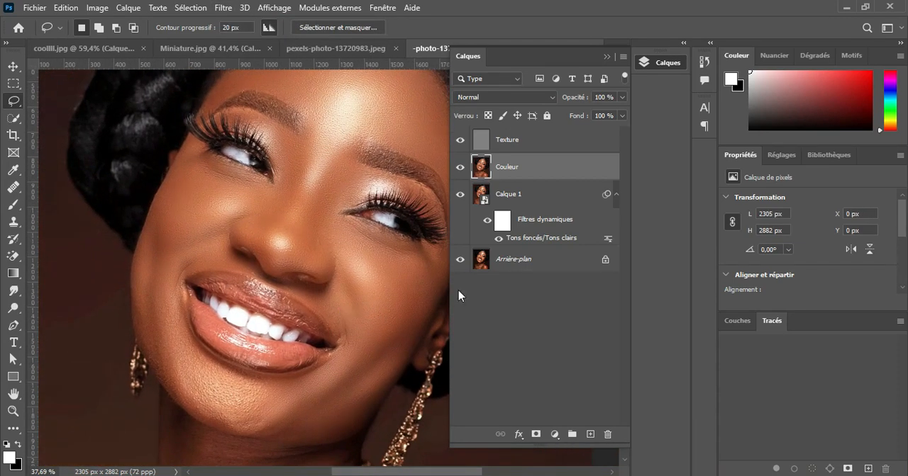
{"action": "left_click", "coordinate": [462, 195], "text": "alt"}
{"action": "left_click", "coordinate": [462, 195], "text": "alt"}
{"action": "scroll", "coordinate": [375, 290], "scroll_direction": "up", "scroll_amount": 4}
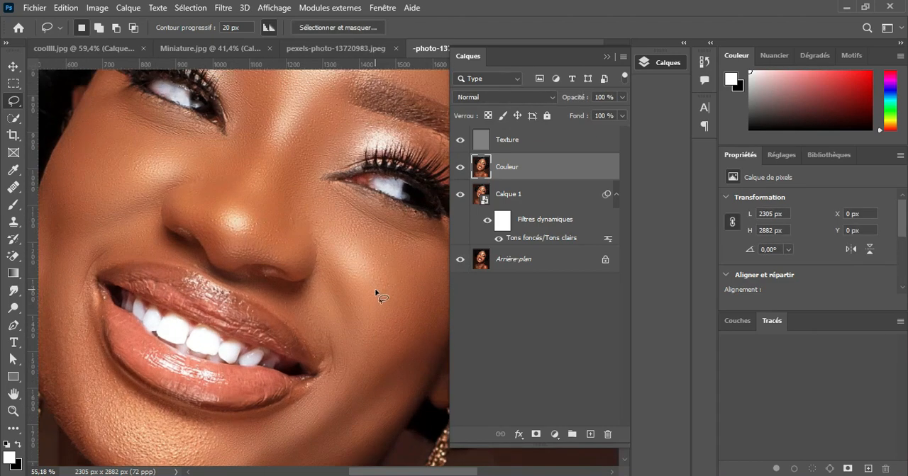
{"action": "left_click", "coordinate": [460, 195], "text": "alt"}
{"action": "left_click", "coordinate": [460, 195], "text": "alt"}
Lasso the left-hand lower cheek and chin, about 652 by 745 px, reapply the last Gaussian blur, and deselect
{"action": "left_click_drag", "start_coordinate": [321, 394], "coordinate": [388, 277]}
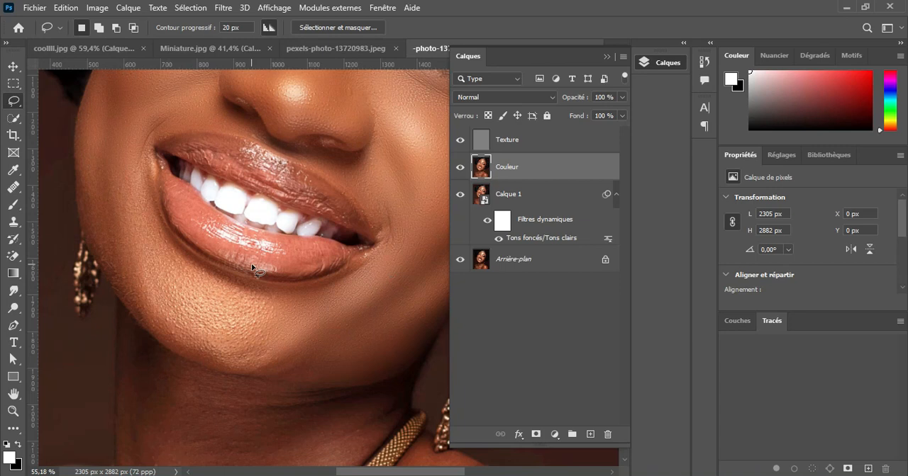
{"action": "mouse_move", "coordinate": [143, 172]}
{"action": "left_mouse_down"}
{"action": "mouse_move", "coordinate": [179, 247]}
{"action": "mouse_move", "coordinate": [274, 301]}
{"action": "left_mouse_up"}
{"action": "mouse_move", "coordinate": [253, 373]}
{"action": "left_mouse_down"}
{"action": "mouse_move", "coordinate": [183, 362]}
{"action": "mouse_move", "coordinate": [123, 305]}
{"action": "mouse_move", "coordinate": [97, 261]}
{"action": "mouse_move", "coordinate": [80, 206]}
{"action": "mouse_move", "coordinate": [80, 152]}
{"action": "mouse_move", "coordinate": [108, 142]}
{"action": "mouse_move", "coordinate": [146, 174]}
{"action": "left_mouse_up"}
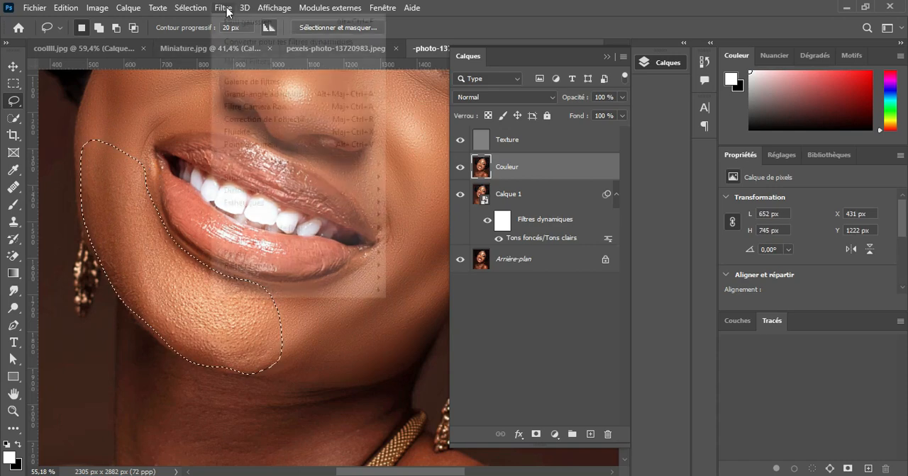
{"action": "key", "text": "ctrl+d"}
Lasso two further facial skin areas in turn, reapplying the last Gaussian blur to each and clearing the selection
{"action": "mouse_move", "coordinate": [357, 360]}
{"action": "left_mouse_down"}
{"action": "mouse_move", "coordinate": [318, 274]}
{"action": "mouse_move", "coordinate": [312, 399]}
{"action": "left_mouse_up"}
{"action": "left_click_drag", "start_coordinate": [285, 230], "coordinate": [291, 273]}
{"action": "left_click_drag", "start_coordinate": [312, 206], "coordinate": [238, 189]}
{"action": "left_click", "coordinate": [224, 8]}
{"action": "left_click", "coordinate": [240, 23]}
{"action": "key", "text": "ctrl+d"}
{"action": "left_click_drag", "start_coordinate": [360, 140], "coordinate": [230, 395]}
{"action": "left_click_drag", "start_coordinate": [107, 172], "coordinate": [103, 170]}
{"action": "left_click", "coordinate": [224, 8]}
{"action": "left_click", "coordinate": [240, 24]}
{"action": "key", "text": "ctrl+d"}
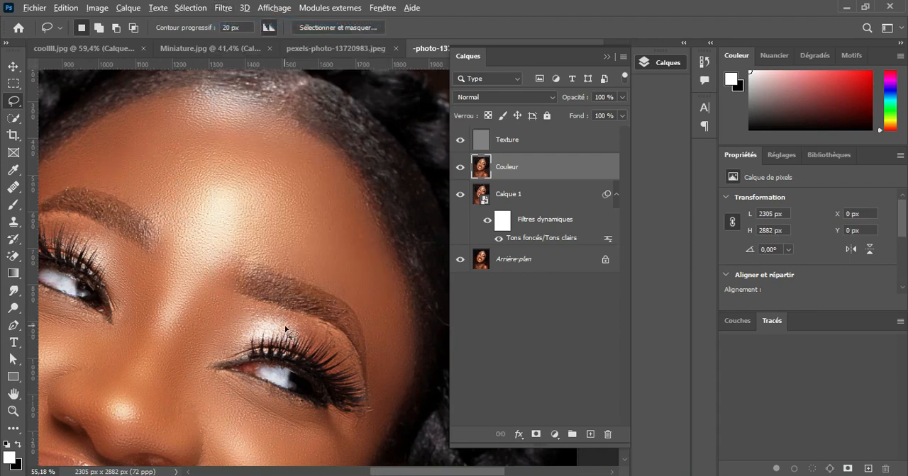
Compare the retouched forehead, cheeks and mouth area with the original by isolating Arrière-plan and restoring all layers
{"action": "scroll", "coordinate": [284, 326], "scroll_direction": "down", "scroll_amount": 5}
{"action": "left_click_drag", "start_coordinate": [277, 378], "coordinate": [334, 229]}
{"action": "left_click", "coordinate": [459, 260], "text": "alt"}
{"action": "left_click", "coordinate": [459, 260], "text": "alt"}
{"action": "scroll", "coordinate": [335, 243], "scroll_direction": "up", "scroll_amount": 5}
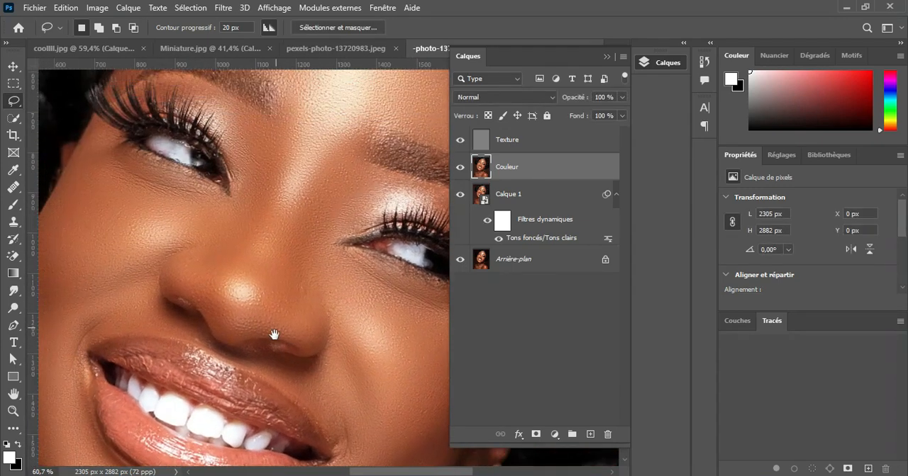
{"action": "left_click_drag", "start_coordinate": [275, 334], "coordinate": [276, 350]}
{"action": "left_click", "coordinate": [461, 261], "text": "alt"}
{"action": "left_click", "coordinate": [461, 261], "text": "alt"}
{"action": "left_click_drag", "start_coordinate": [342, 322], "coordinate": [317, 175]}
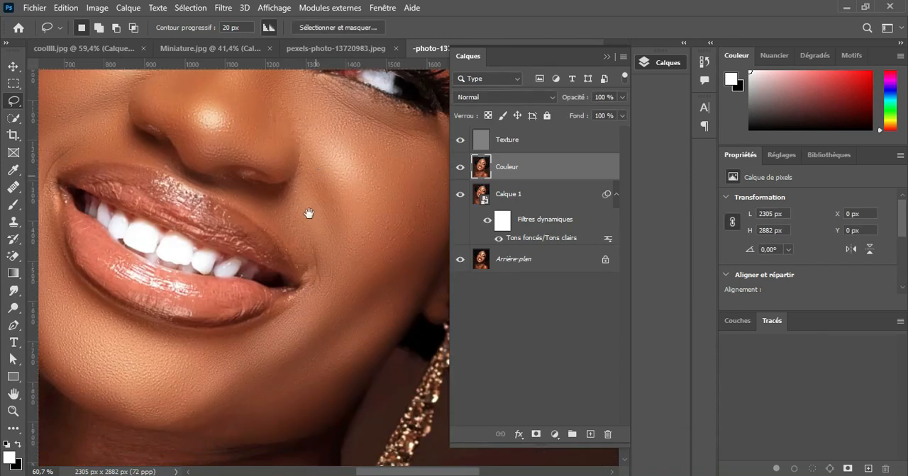
{"action": "left_click_drag", "start_coordinate": [255, 367], "coordinate": [259, 319]}
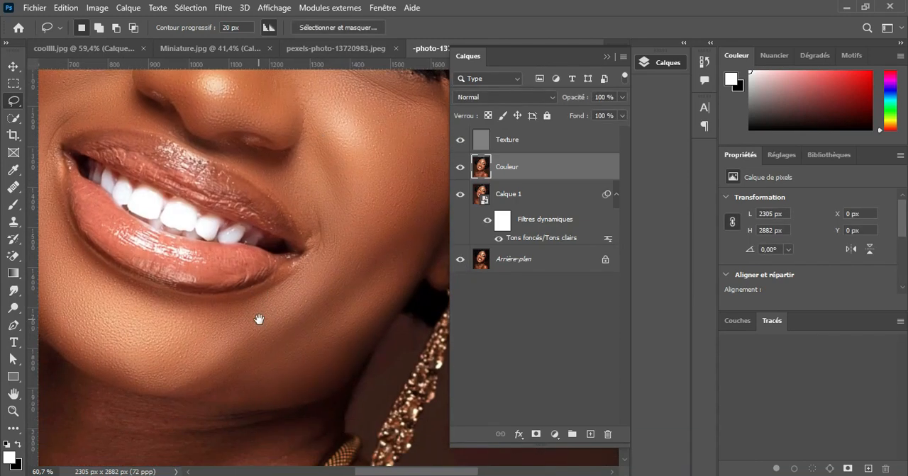
{"action": "left_click", "coordinate": [461, 261], "text": "alt"}
{"action": "left_click", "coordinate": [461, 261], "text": "alt"}
{"action": "left_click", "coordinate": [461, 261], "text": "alt"}
{"action": "left_click", "coordinate": [461, 261], "text": "alt"}
{"action": "scroll", "coordinate": [294, 290], "scroll_direction": "down", "scroll_amount": 3}
{"action": "scroll", "coordinate": [277, 295], "scroll_direction": "down", "scroll_amount": 3}
{"action": "scroll", "coordinate": [274, 295], "scroll_direction": "up", "scroll_amount": 5}
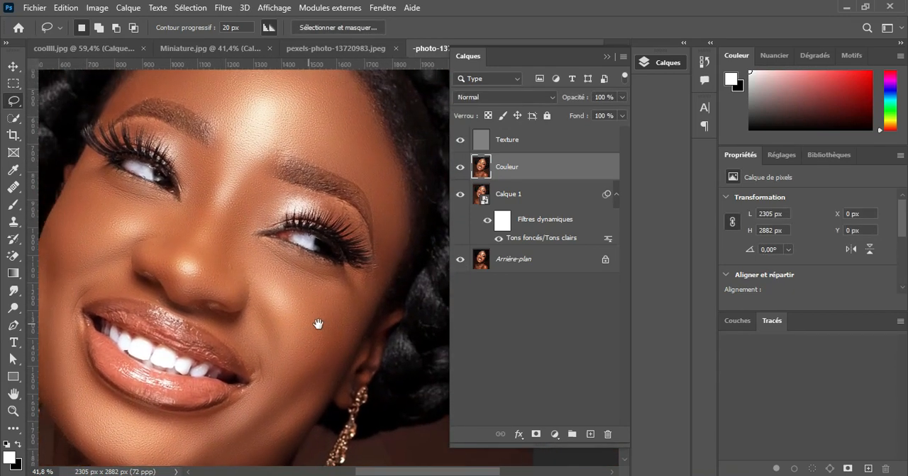
Lasso the neck skin above the necklace and reapply the last Gaussian blur to it
{"action": "left_click_drag", "start_coordinate": [318, 324], "coordinate": [378, 135]}
{"action": "left_click_drag", "start_coordinate": [234, 321], "coordinate": [275, 277]}
{"action": "scroll", "coordinate": [245, 319], "scroll_direction": "up", "scroll_amount": 2}
{"action": "mouse_move", "coordinate": [263, 329]}
{"action": "left_mouse_down"}
{"action": "mouse_move", "coordinate": [240, 338]}
{"action": "mouse_move", "coordinate": [225, 323]}
{"action": "left_mouse_up"}
{"action": "mouse_move", "coordinate": [129, 157]}
{"action": "left_mouse_down"}
{"action": "mouse_move", "coordinate": [276, 241]}
{"action": "mouse_move", "coordinate": [284, 366]}
{"action": "mouse_move", "coordinate": [107, 375]}
{"action": "left_mouse_up"}
{"action": "left_click", "coordinate": [223, 7]}
{"action": "left_click", "coordinate": [276, 24]}
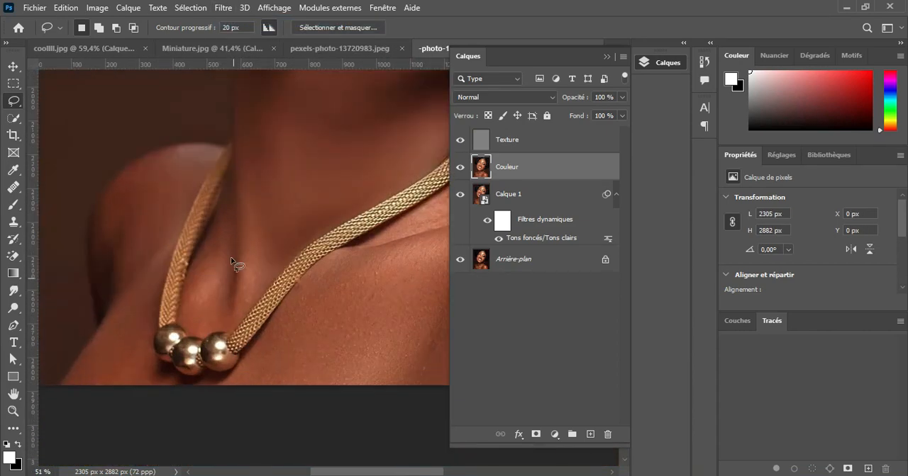
{"action": "mouse_move", "coordinate": [216, 225]}
{"action": "left_mouse_down"}
{"action": "mouse_move", "coordinate": [227, 207]}
{"action": "mouse_move", "coordinate": [217, 224]}
{"action": "left_mouse_up"}
{"action": "left_click", "coordinate": [224, 7]}
{"action": "left_click", "coordinate": [277, 24]}
Lasso the right-hand shoulder from below the earring to the image's lower edge, apply Gaussian blur, and deselect
{"action": "left_click_drag", "start_coordinate": [302, 322], "coordinate": [146, 263]}
{"action": "left_click_drag", "start_coordinate": [354, 245], "coordinate": [229, 338]}
{"action": "scroll", "coordinate": [229, 338], "scroll_direction": "down", "scroll_amount": 2}
{"action": "left_click_drag", "start_coordinate": [234, 177], "coordinate": [281, 202]}
{"action": "left_click_drag", "start_coordinate": [423, 318], "coordinate": [132, 405]}
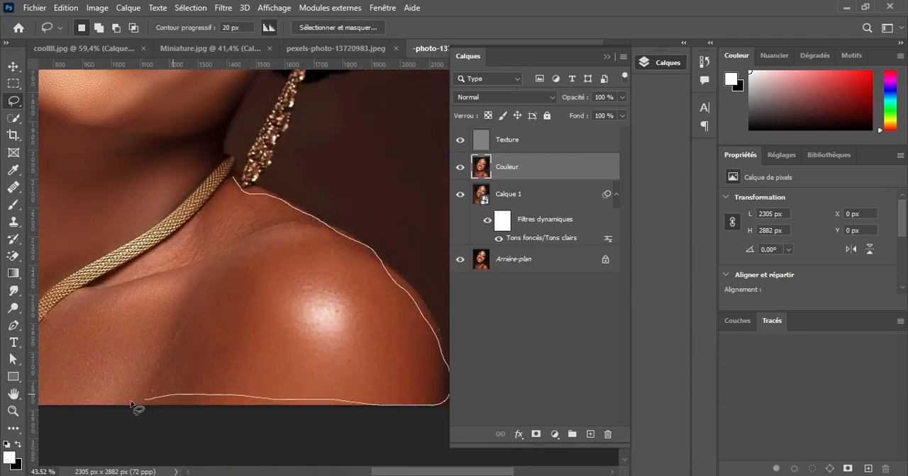
{"action": "left_click_drag", "start_coordinate": [228, 196], "coordinate": [232, 186]}
{"action": "left_click", "coordinate": [224, 7]}
{"action": "left_click", "coordinate": [419, 273]}
{"action": "mouse_move", "coordinate": [570, 283]}
{"action": "left_mouse_down"}
{"action": "mouse_move", "coordinate": [585, 277]}
{"action": "mouse_move", "coordinate": [575, 279]}
{"action": "left_mouse_up"}
{"action": "key", "text": "ctrl+d"}
Lasso the chest skin below the necklace, reapply the last Gaussian blur, and clear the selection
{"action": "left_click_drag", "start_coordinate": [263, 290], "coordinate": [396, 251]}
{"action": "mouse_move", "coordinate": [219, 257]}
{"action": "left_mouse_down"}
{"action": "mouse_move", "coordinate": [270, 367]}
{"action": "mouse_move", "coordinate": [217, 254]}
{"action": "left_mouse_up"}
{"action": "left_click", "coordinate": [222, 8]}
{"action": "left_click", "coordinate": [234, 23]}
{"action": "key", "text": "ctrl+d"}
Lasso the left-hand shoulder skin beside the necklace, reapply the last Gaussian blur, and deselect
{"action": "left_click_drag", "start_coordinate": [280, 308], "coordinate": [529, 310]}
{"action": "mouse_move", "coordinate": [348, 168]}
{"action": "left_mouse_down"}
{"action": "mouse_move", "coordinate": [237, 371]}
{"action": "mouse_move", "coordinate": [348, 170]}
{"action": "left_mouse_up"}
{"action": "key", "text": "ctrl+alt+f"}
{"action": "key", "text": "ctrl+d"}
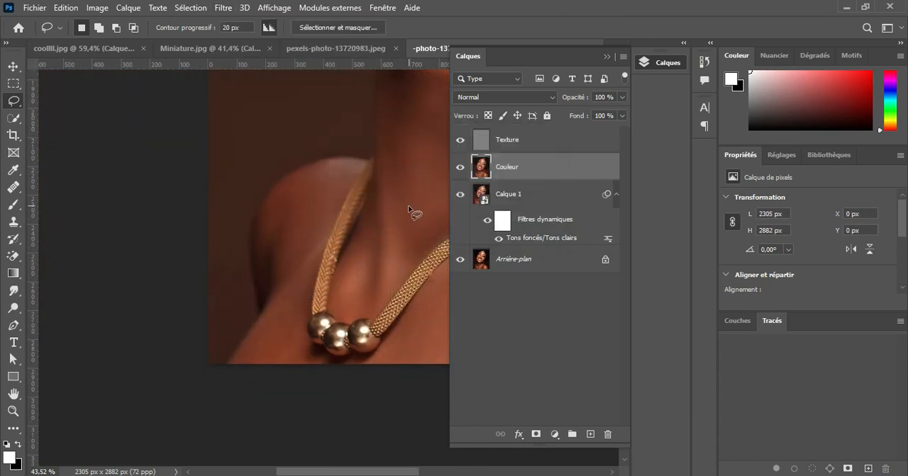
Compare the neck and shoulders before and after the blur by isolating Calque 1 and restoring all layers
{"action": "scroll", "coordinate": [413, 211], "scroll_direction": "down", "scroll_amount": 4}
{"action": "left_click_drag", "start_coordinate": [418, 207], "coordinate": [305, 298]}
{"action": "mouse_move", "coordinate": [369, 345]}
{"action": "left_mouse_down"}
{"action": "mouse_move", "coordinate": [317, 413]}
{"action": "mouse_move", "coordinate": [325, 255]}
{"action": "left_mouse_up"}
{"action": "scroll", "coordinate": [325, 255], "scroll_direction": "up", "scroll_amount": 2}
{"action": "left_click", "coordinate": [462, 196], "text": "alt"}
{"action": "left_click", "coordinate": [462, 195], "text": "alt"}
{"action": "left_click", "coordinate": [461, 197], "text": "alt"}
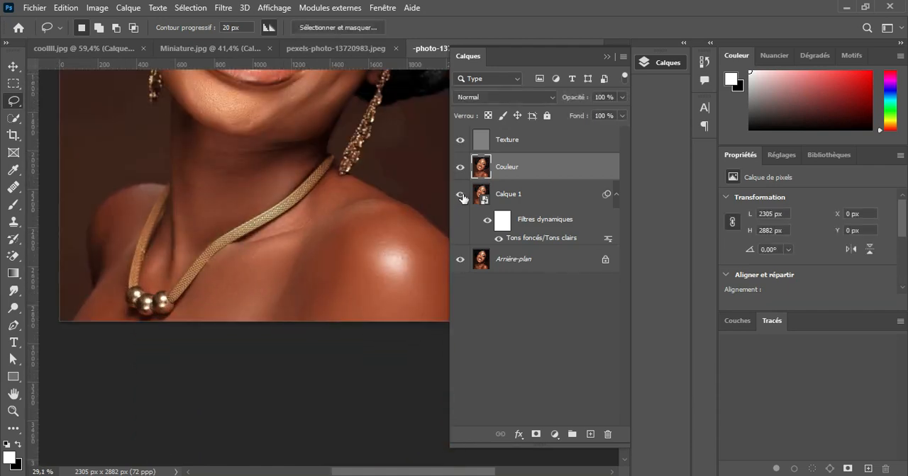
{"action": "left_click", "coordinate": [462, 197], "text": "alt"}
Review the whole face up close and from afar, comparing it with Arrière-plan alone before restoring all layers
{"action": "left_click_drag", "start_coordinate": [288, 174], "coordinate": [292, 326]}
{"action": "left_click_drag", "start_coordinate": [323, 183], "coordinate": [321, 361]}
{"action": "scroll", "coordinate": [302, 287], "scroll_direction": "up", "scroll_amount": 1}
{"action": "scroll", "coordinate": [301, 287], "scroll_direction": "up", "scroll_amount": 4}
{"action": "left_click_drag", "start_coordinate": [301, 241], "coordinate": [266, 364]}
{"action": "left_click_drag", "start_coordinate": [372, 239], "coordinate": [244, 279]}
{"action": "scroll", "coordinate": [244, 280], "scroll_direction": "down", "scroll_amount": 4}
{"action": "left_click_drag", "start_coordinate": [150, 314], "coordinate": [252, 285]}
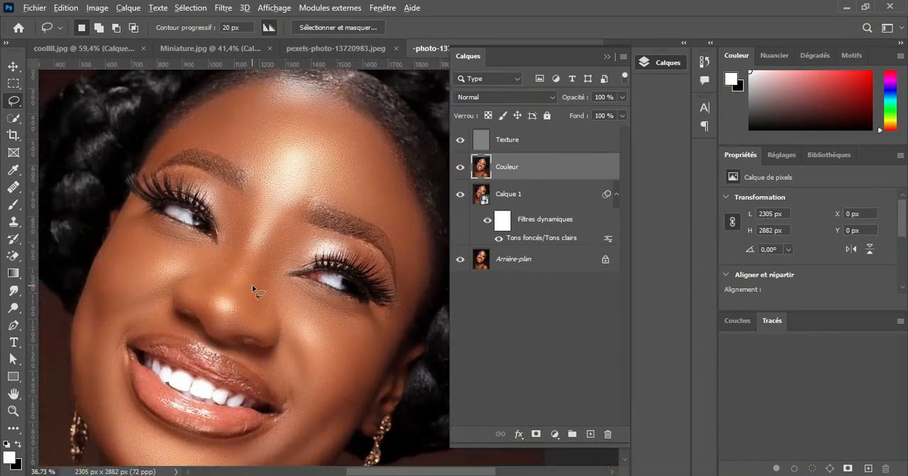
{"action": "scroll", "coordinate": [252, 285], "scroll_direction": "down", "scroll_amount": 2}
{"action": "scroll", "coordinate": [273, 335], "scroll_direction": "down", "scroll_amount": 1}
{"action": "left_click_drag", "start_coordinate": [282, 342], "coordinate": [310, 324]}
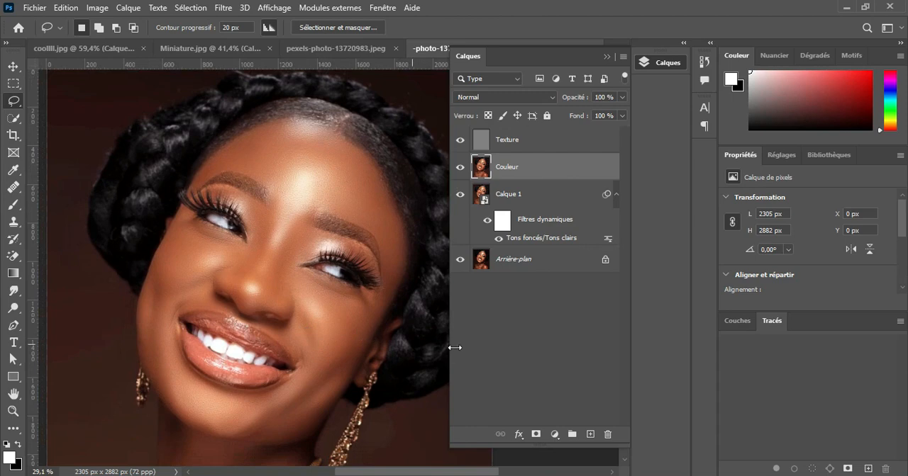
{"action": "left_click", "coordinate": [479, 326]}
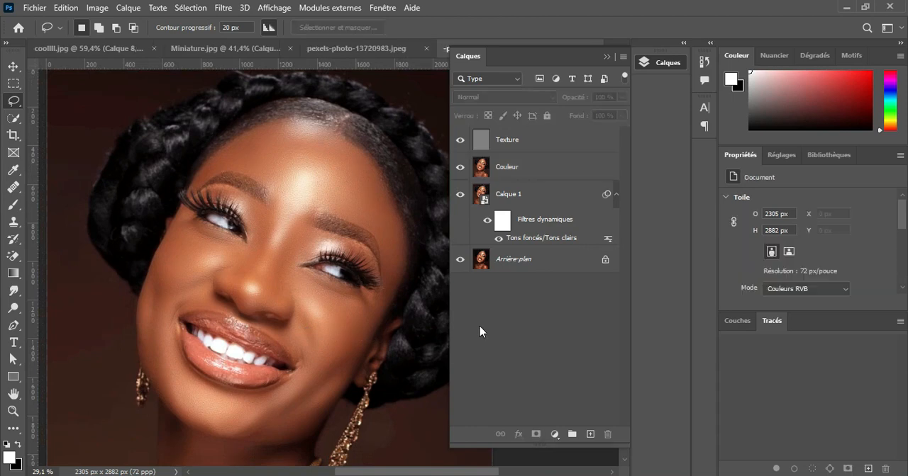
{"action": "left_click", "coordinate": [460, 260], "text": "alt"}
{"action": "left_click", "coordinate": [459, 261], "text": "alt"}
{"action": "left_click", "coordinate": [460, 261], "text": "alt"}
{"action": "left_click", "coordinate": [459, 261], "text": "alt"}
Group the Texture, Couleur and Calque 1 layers and name the group "S.de Fréquence"
{"action": "left_click", "coordinate": [537, 146]}
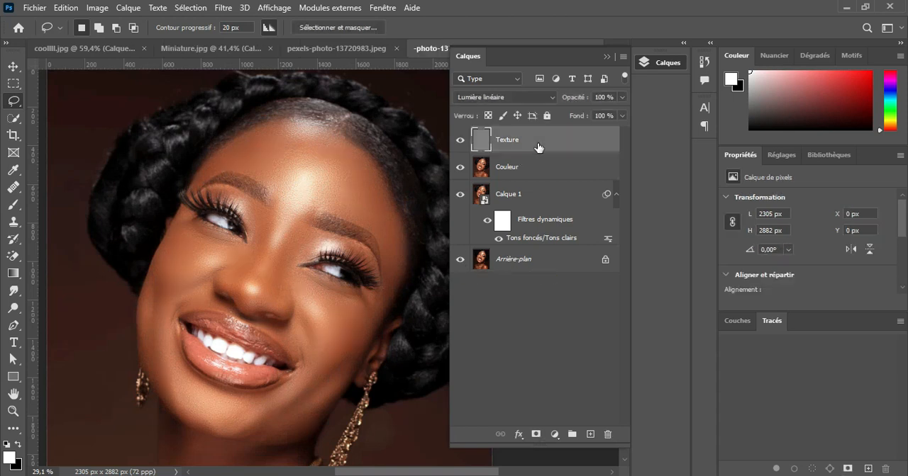
{"action": "left_click", "coordinate": [523, 196], "text": "shift"}
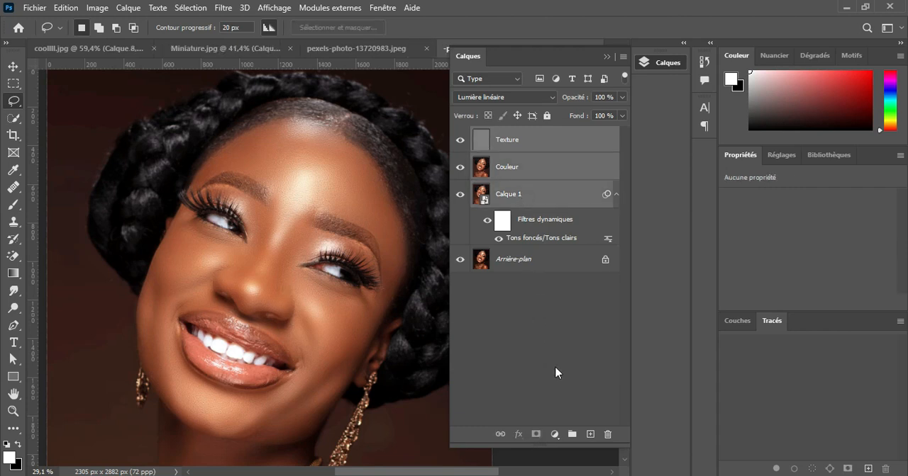
{"action": "left_click", "coordinate": [572, 435]}
{"action": "double_click", "coordinate": [518, 137]}
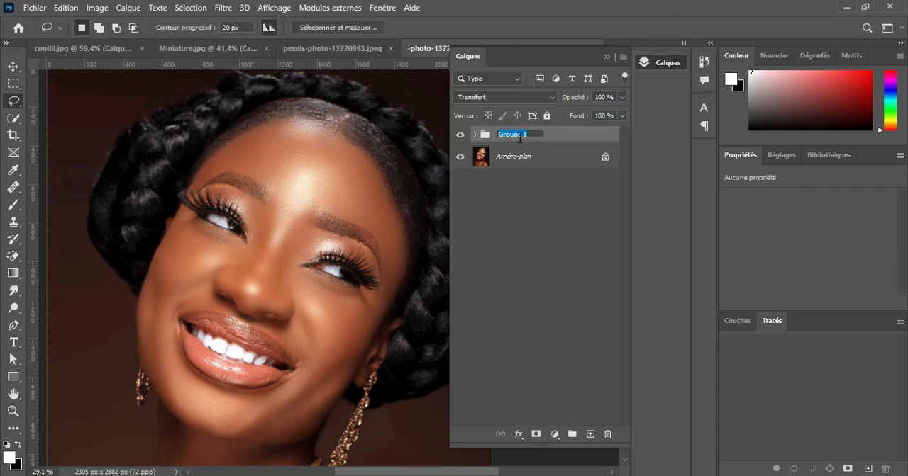
{"action": "type", "text": "S.de Fréquence"}
{"action": "key", "text": "Return"}
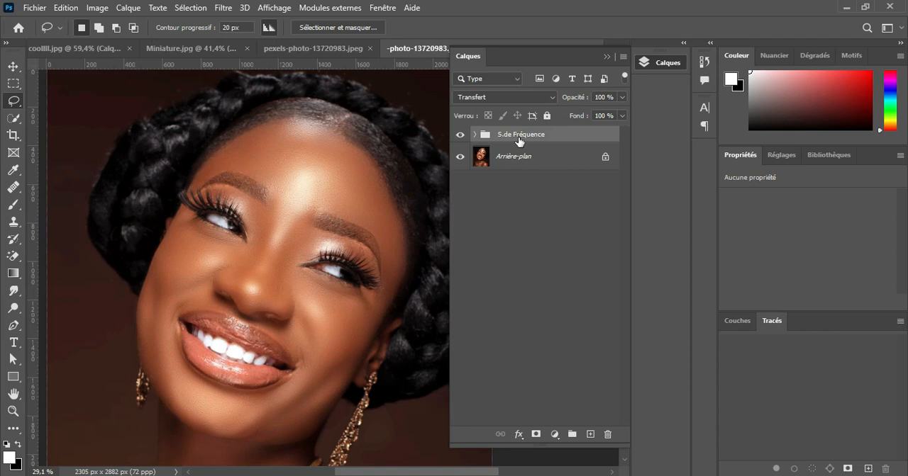
Expand the S.de Fréquence group and add a Balance des couleurs adjustment layer above Texture
{"action": "left_click", "coordinate": [474, 135]}
{"action": "left_click", "coordinate": [537, 162]}
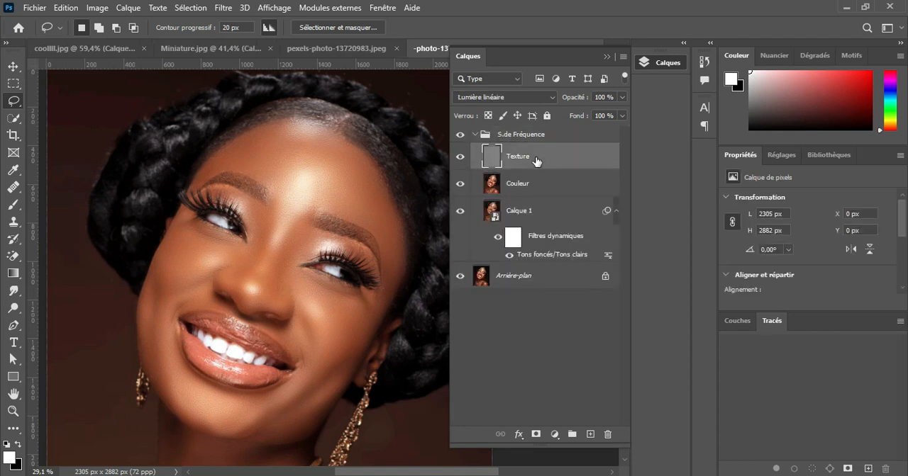
{"action": "scroll", "coordinate": [294, 264], "scroll_direction": "up", "scroll_amount": 5}
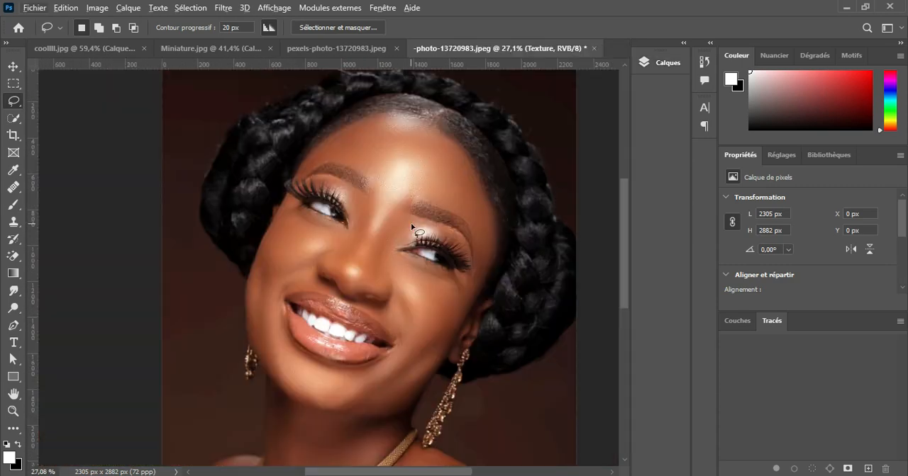
{"action": "scroll", "coordinate": [411, 222], "scroll_direction": "up", "scroll_amount": 3}
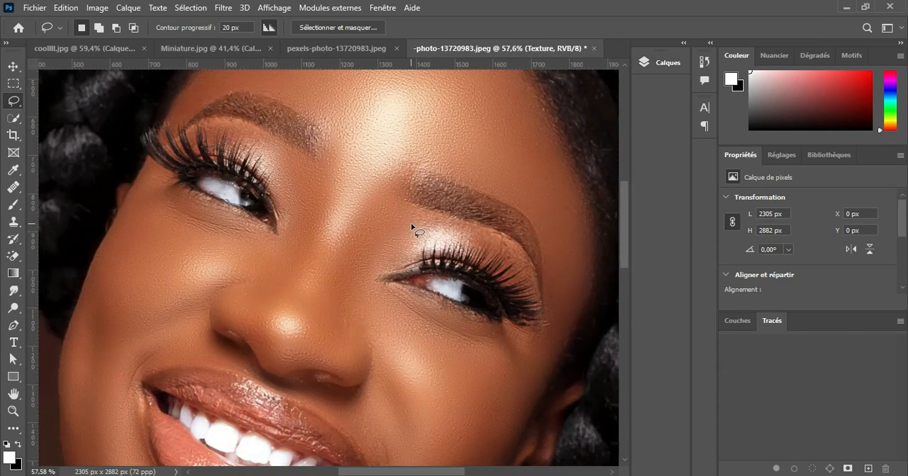
{"action": "scroll", "coordinate": [410, 223], "scroll_direction": "down", "scroll_amount": 2}
{"action": "scroll", "coordinate": [410, 223], "scroll_direction": "up", "scroll_amount": 1}
{"action": "scroll", "coordinate": [411, 223], "scroll_direction": "right", "scroll_amount": 1}
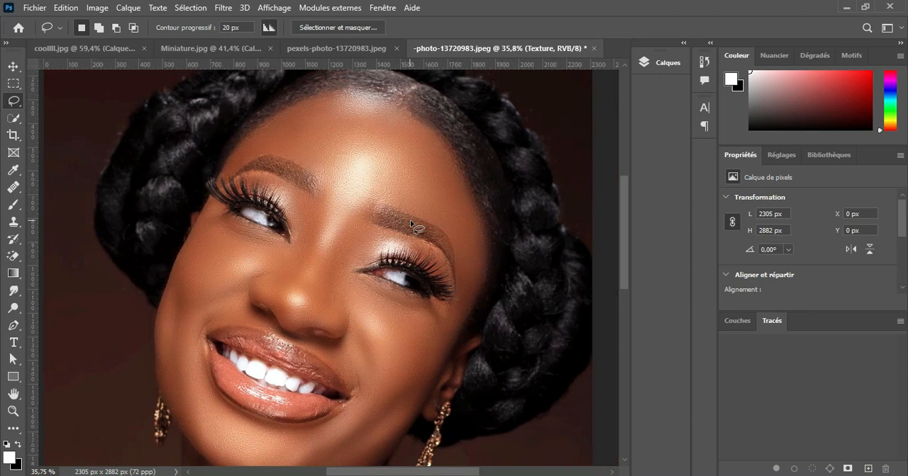
{"action": "left_click", "coordinate": [645, 64]}
{"action": "scroll", "coordinate": [461, 447], "scroll_direction": "right", "scroll_amount": 2}
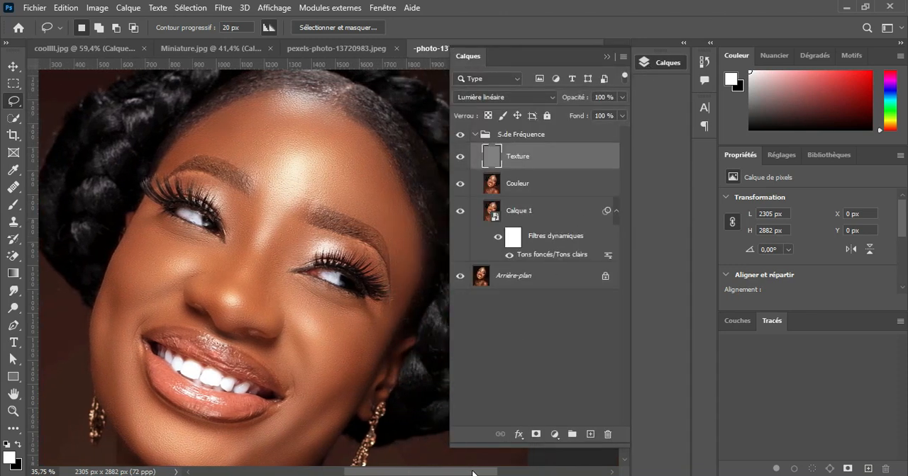
{"action": "left_click", "coordinate": [554, 434]}
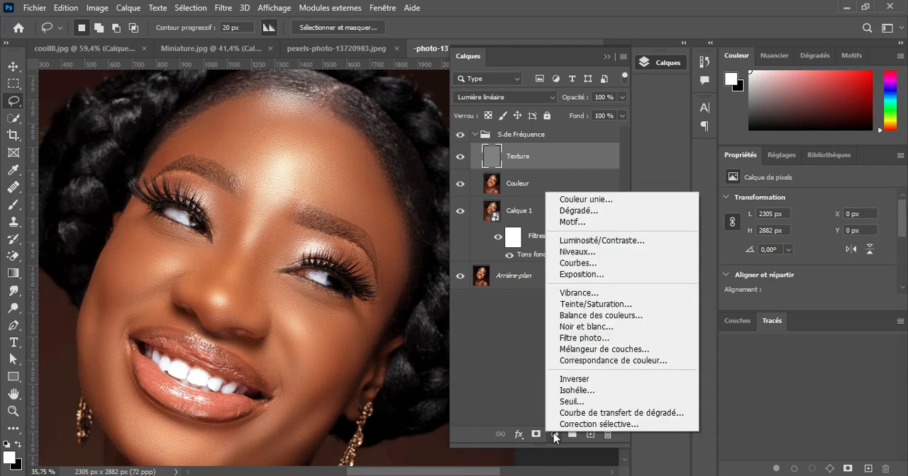
{"action": "left_click", "coordinate": [602, 316]}
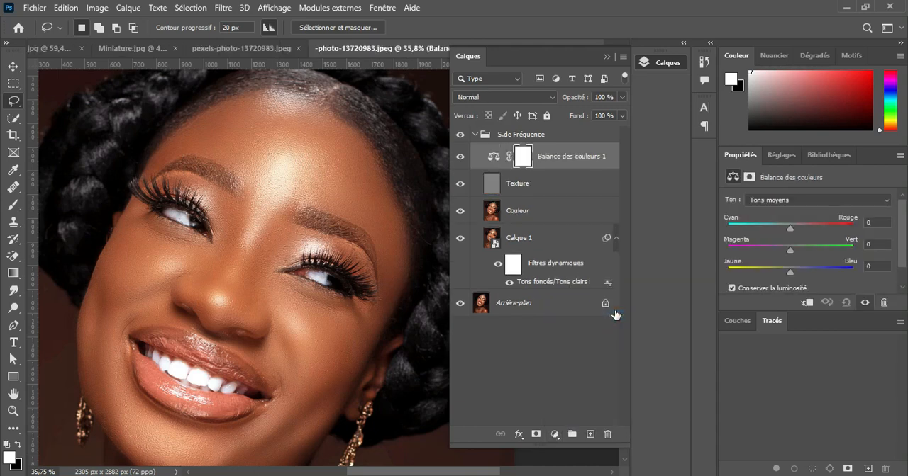
For Tons foncés, set Cyan–Rouge to +5 and Magenta–Vert to -2, and fine-tune Jaune–Bleu
{"action": "left_click", "coordinate": [795, 199]}
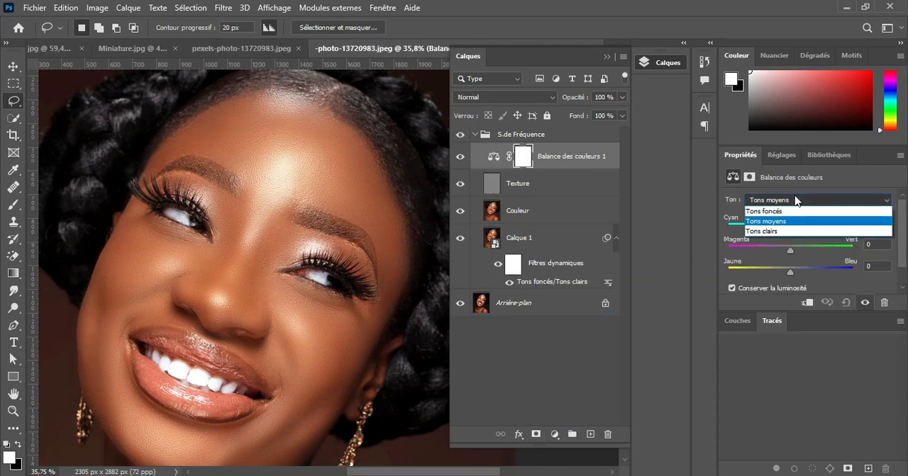
{"action": "left_click", "coordinate": [788, 210]}
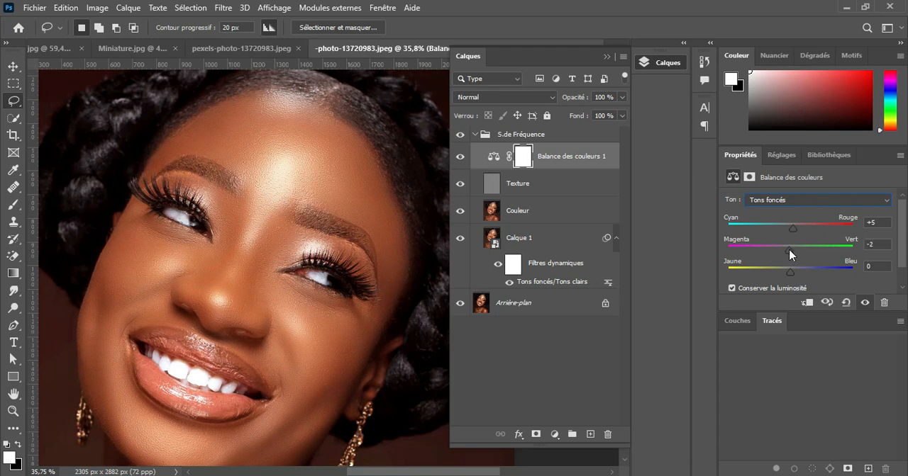
{"action": "left_click_drag", "start_coordinate": [789, 270], "coordinate": [790, 271]}
For Tons moyens, set Cyan–Rouge to -5, Magenta–Vert to -3 and Jaune–Bleu to +11
{"action": "left_click", "coordinate": [795, 201]}
{"action": "left_click", "coordinate": [790, 216]}
{"action": "left_click_drag", "start_coordinate": [798, 270], "coordinate": [798, 271]}
For Tons clairs, set Cyan–Rouge to -3 and Jaune–Bleu to +7, keeping Magenta–Vert at 0
{"action": "left_click", "coordinate": [789, 206]}
{"action": "left_click", "coordinate": [784, 232]}
{"action": "left_click_drag", "start_coordinate": [790, 228], "coordinate": [788, 231]}
Compare the portrait with the colour balance layer hidden and with Calque 1 isolated, restoring all layers each time
{"action": "left_click", "coordinate": [459, 157]}
{"action": "left_click", "coordinate": [459, 157]}
{"action": "key", "text": "v"}
{"action": "scroll", "coordinate": [293, 273], "scroll_direction": "down", "scroll_amount": 2}
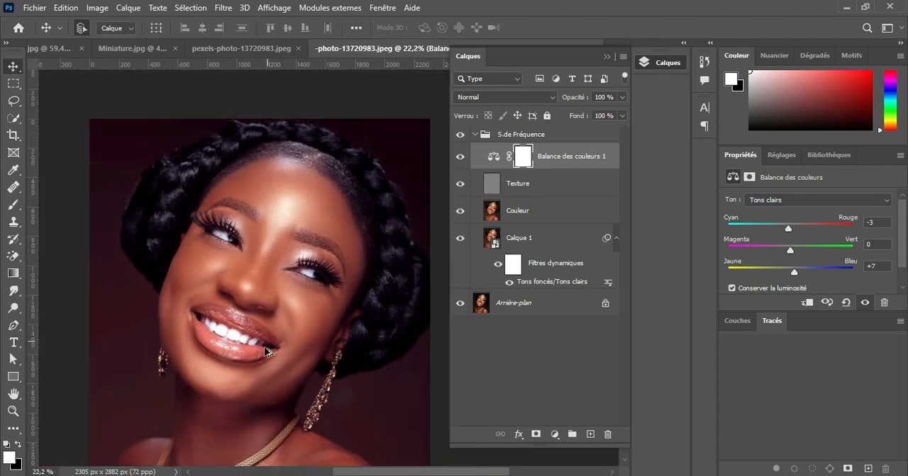
{"action": "scroll", "coordinate": [268, 347], "scroll_direction": "up", "scroll_amount": 3}
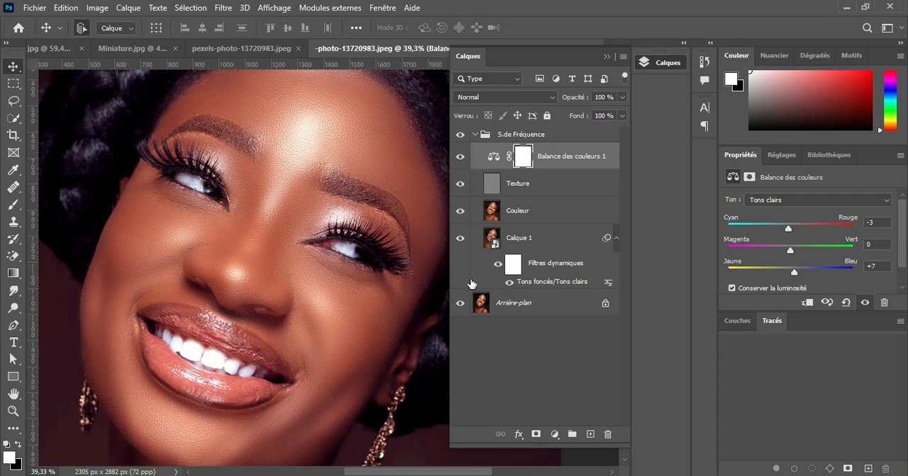
{"action": "left_click", "coordinate": [460, 239], "text": "alt"}
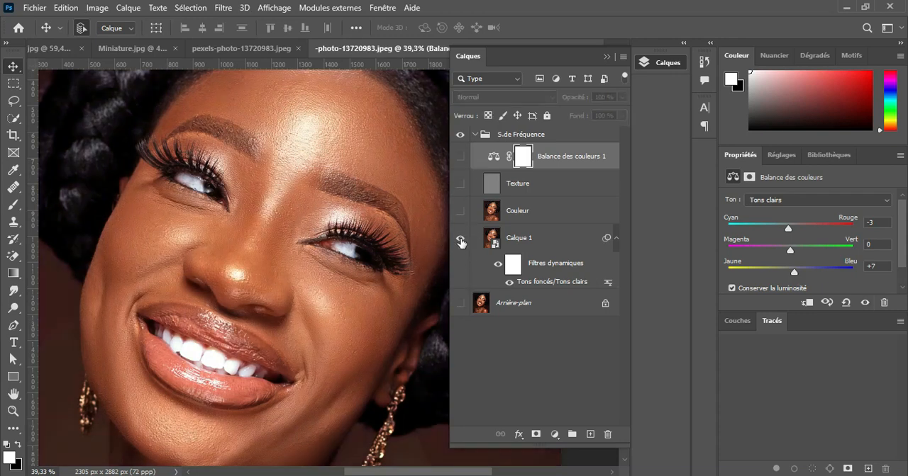
{"action": "left_click", "coordinate": [460, 240], "text": "alt"}
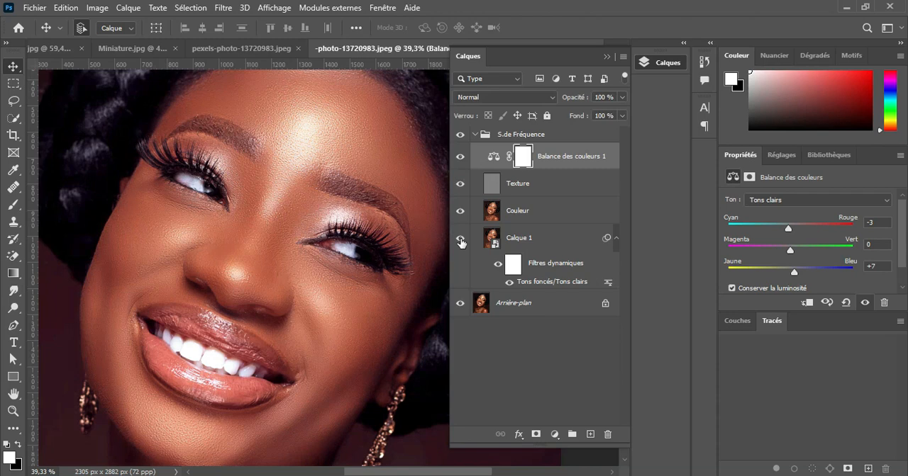
{"action": "left_click", "coordinate": [460, 240], "text": "alt"}
{"action": "left_click", "coordinate": [460, 240], "text": "alt"}
{"action": "scroll", "coordinate": [326, 300], "scroll_direction": "up", "scroll_amount": 3}
{"action": "left_click", "coordinate": [461, 242], "text": "alt"}
{"action": "left_click", "coordinate": [461, 242], "text": "alt"}
{"action": "left_click_drag", "start_coordinate": [279, 376], "coordinate": [319, 226]}
{"action": "left_click_drag", "start_coordinate": [287, 294], "coordinate": [324, 316]}
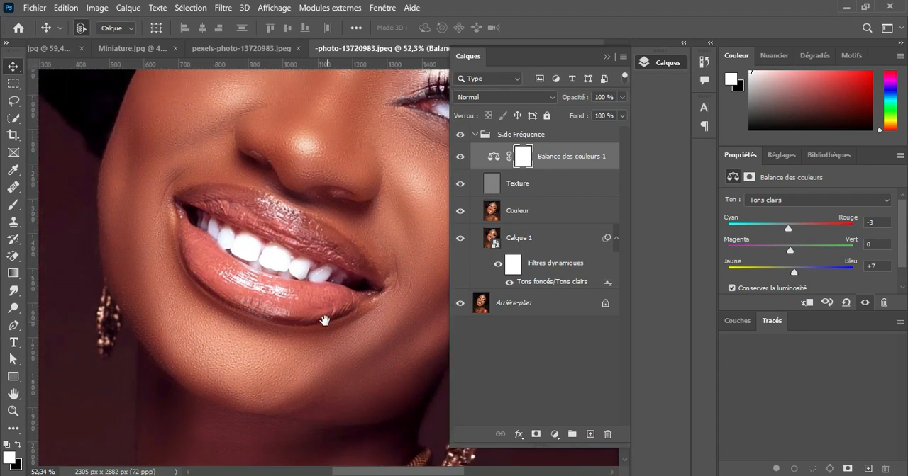
{"action": "left_click", "coordinate": [461, 242], "text": "alt"}
{"action": "left_click", "coordinate": [460, 241], "text": "alt"}
{"action": "scroll", "coordinate": [339, 332], "scroll_direction": "down", "scroll_amount": 3}
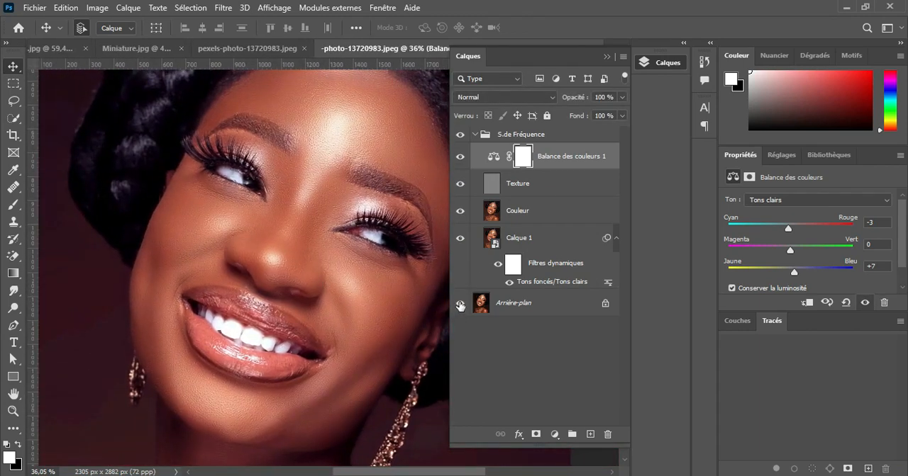
Compare the finished portrait with Arrière-plan alone, restore all layers, and inspect the face from afar and close up
{"action": "left_click", "coordinate": [460, 303], "text": "alt"}
{"action": "left_click", "coordinate": [460, 305], "text": "alt"}
{"action": "left_click", "coordinate": [460, 305], "text": "alt"}
{"action": "left_click", "coordinate": [460, 305], "text": "alt"}
{"action": "scroll", "coordinate": [331, 292], "scroll_direction": "down", "scroll_amount": 3}
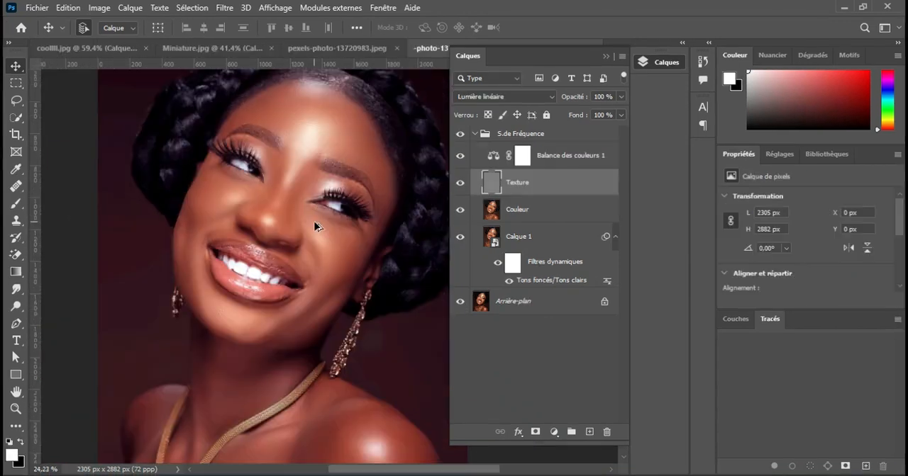
{"action": "scroll", "coordinate": [314, 222], "scroll_direction": "up", "scroll_amount": 2}
{"action": "scroll", "coordinate": [314, 222], "scroll_direction": "down", "scroll_amount": 6}
{"action": "scroll", "coordinate": [314, 222], "scroll_direction": "up", "scroll_amount": 4}
{"action": "scroll", "coordinate": [314, 226], "scroll_direction": "up", "scroll_amount": 4}
{"action": "scroll", "coordinate": [315, 225], "scroll_direction": "down", "scroll_amount": 2}
{"action": "scroll", "coordinate": [314, 225], "scroll_direction": "up", "scroll_amount": 2}
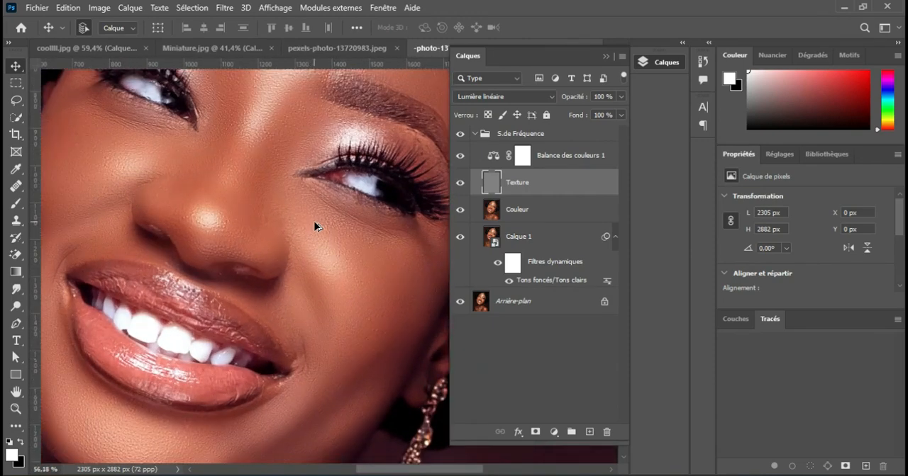
Select the colour balance adjustment layer in the S.de Fréquence group to show its settings
{"action": "left_click_drag", "start_coordinate": [299, 285], "coordinate": [320, 289]}
{"action": "left_click", "coordinate": [557, 155]}
{"action": "left_click", "coordinate": [557, 155]}
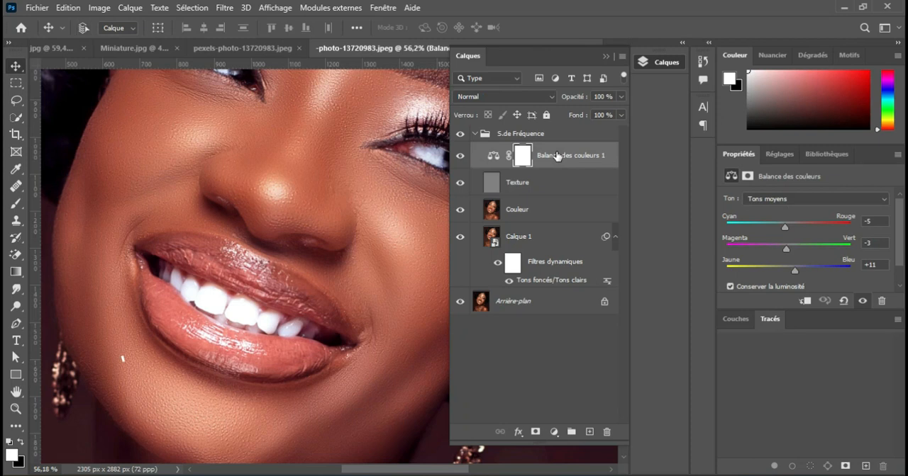
Merge a copy of all visible layers into a new layer atop the S.de Fréquence group and convert it to a smart object
{"action": "key", "text": "ctrl+shift+alt+e"}
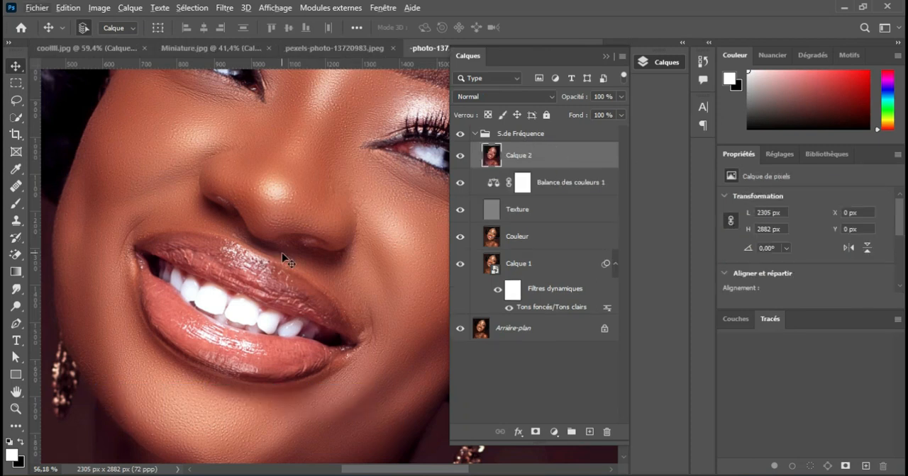
{"action": "right_click", "coordinate": [550, 159]}
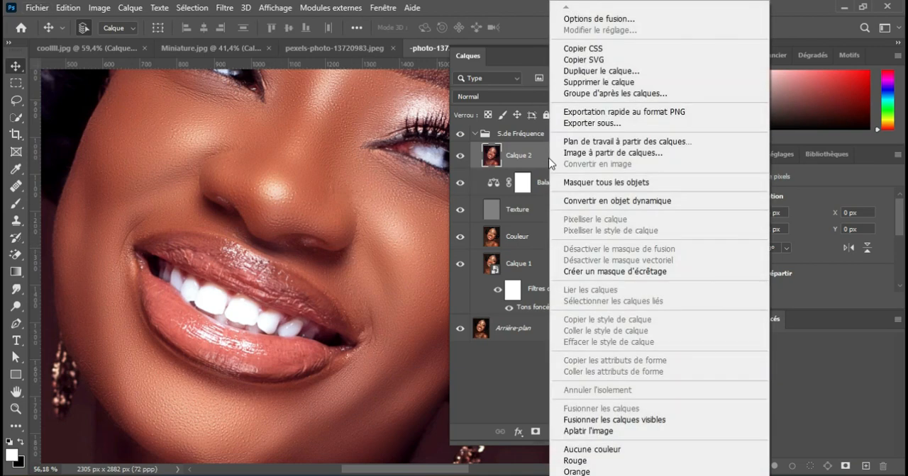
{"action": "left_click", "coordinate": [583, 201]}
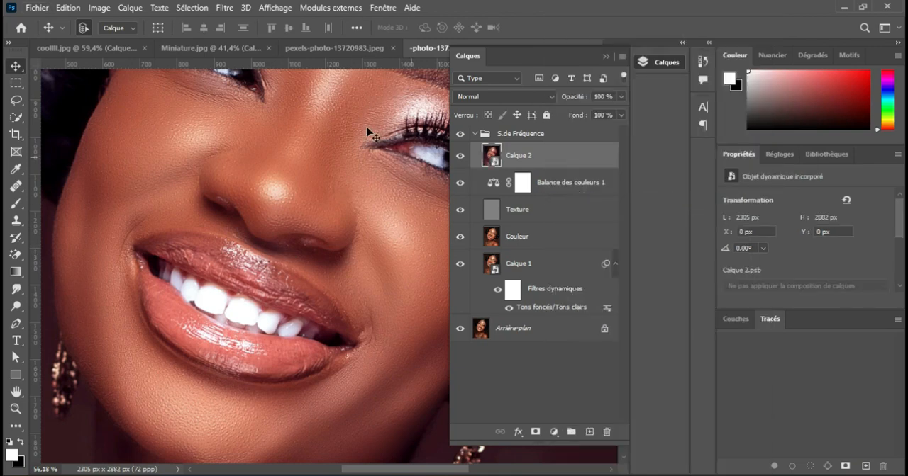
Start the Camera Raw filter on Calque 2 and set Textures to +57 and Clarté to +11 in the basic adjustments
{"action": "left_click", "coordinate": [225, 8]}
{"action": "left_click", "coordinate": [266, 108]}
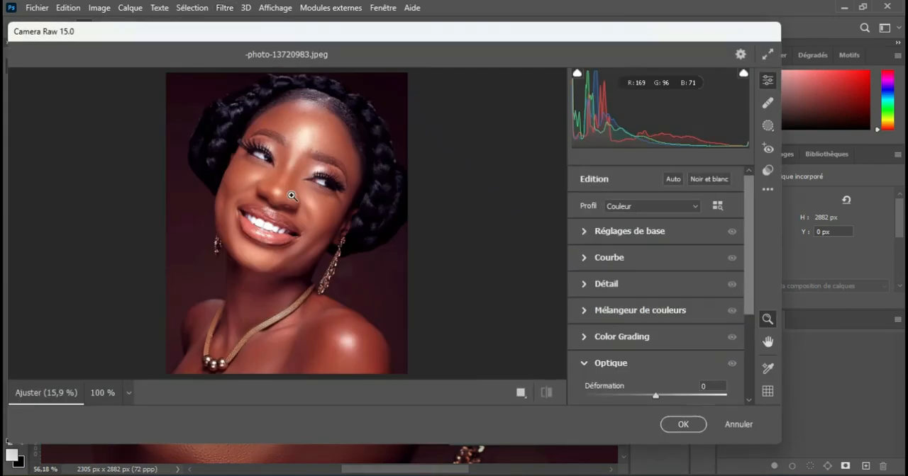
{"action": "left_click", "coordinate": [291, 196]}
{"action": "left_click", "coordinate": [291, 196]}
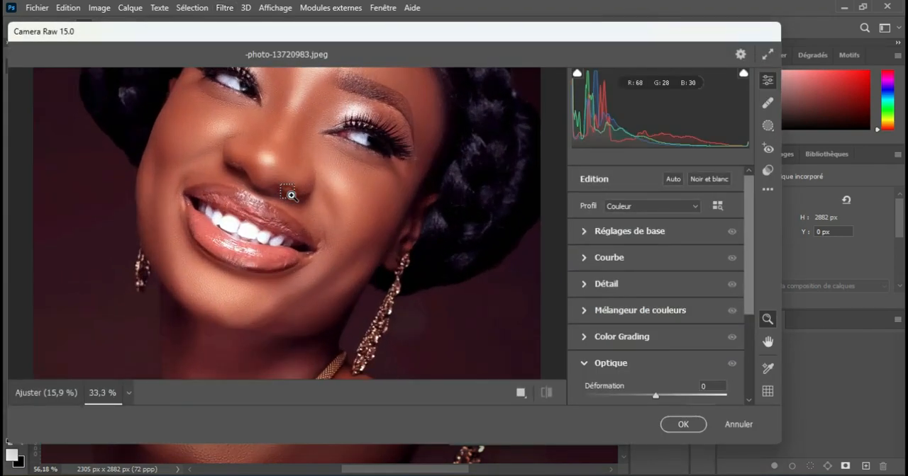
{"action": "left_click", "coordinate": [290, 196]}
{"action": "left_click_drag", "start_coordinate": [290, 192], "coordinate": [284, 239]}
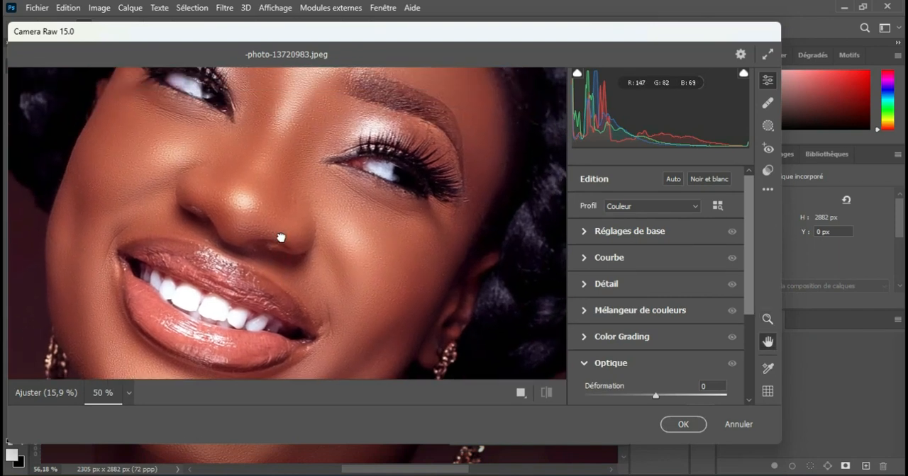
{"action": "left_click", "coordinate": [584, 230]}
{"action": "left_click_drag", "start_coordinate": [748, 204], "coordinate": [753, 276]}
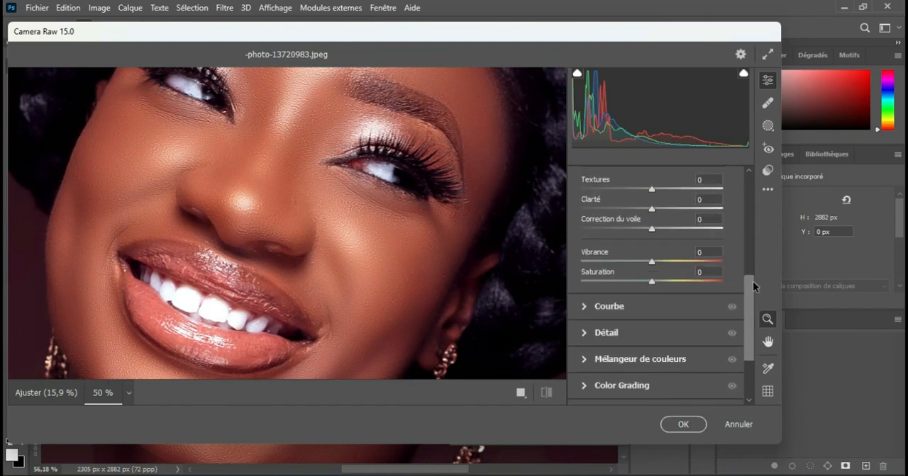
{"action": "left_click_drag", "start_coordinate": [652, 211], "coordinate": [690, 211]}
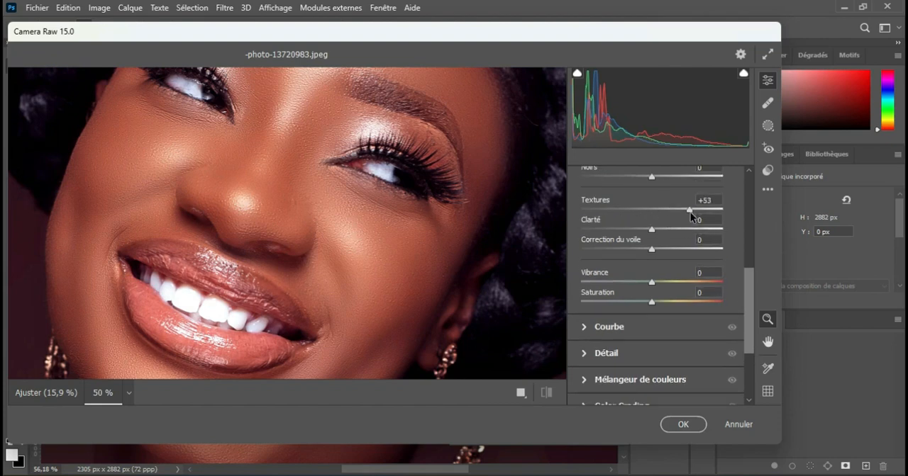
{"action": "mouse_move", "coordinate": [652, 230]}
{"action": "left_mouse_down"}
{"action": "mouse_move", "coordinate": [666, 228]}
{"action": "mouse_move", "coordinate": [660, 233]}
{"action": "left_mouse_up"}
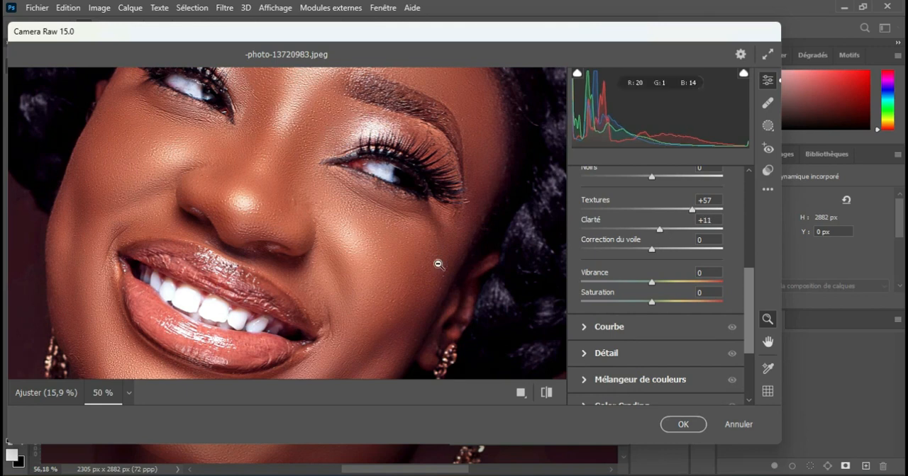
Set the Camera Raw Température to -7 and apply the filter to Calque 2
{"action": "key", "text": "space"}
{"action": "left_click_drag", "start_coordinate": [349, 320], "coordinate": [342, 265]}
{"action": "left_click_drag", "start_coordinate": [748, 288], "coordinate": [754, 184]}
{"action": "left_click_drag", "start_coordinate": [653, 283], "coordinate": [648, 289]}
{"action": "scroll", "coordinate": [307, 189], "scroll_direction": "down", "scroll_amount": 6}
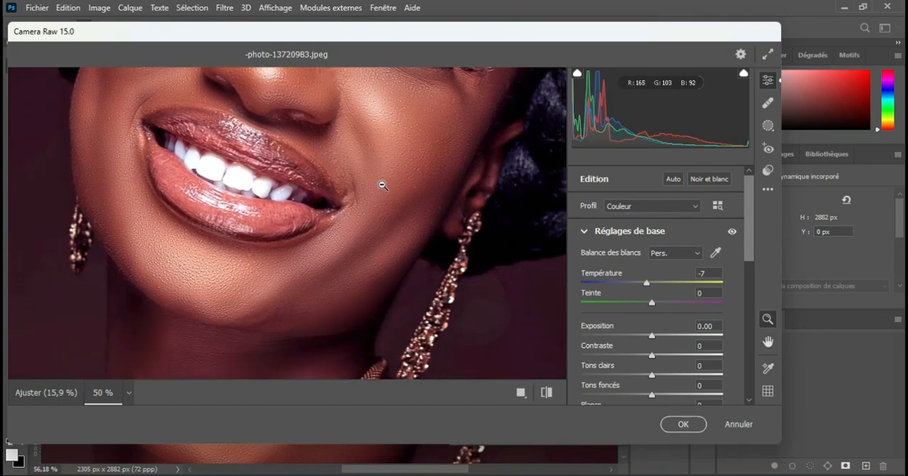
{"action": "left_click", "coordinate": [677, 422]}
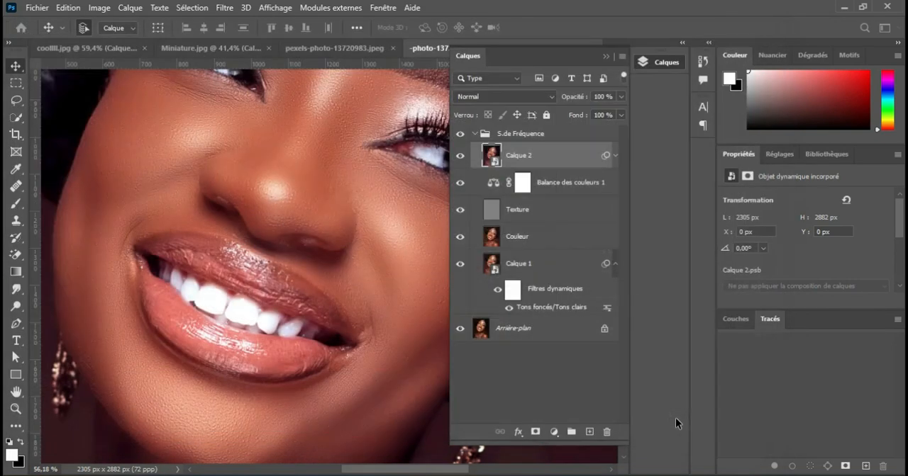
Examine the Camera Raw effect on the portrait's skin, mouth, eyes and forehead, both close up and from afar
{"action": "scroll", "coordinate": [363, 304], "scroll_direction": "down", "scroll_amount": 4}
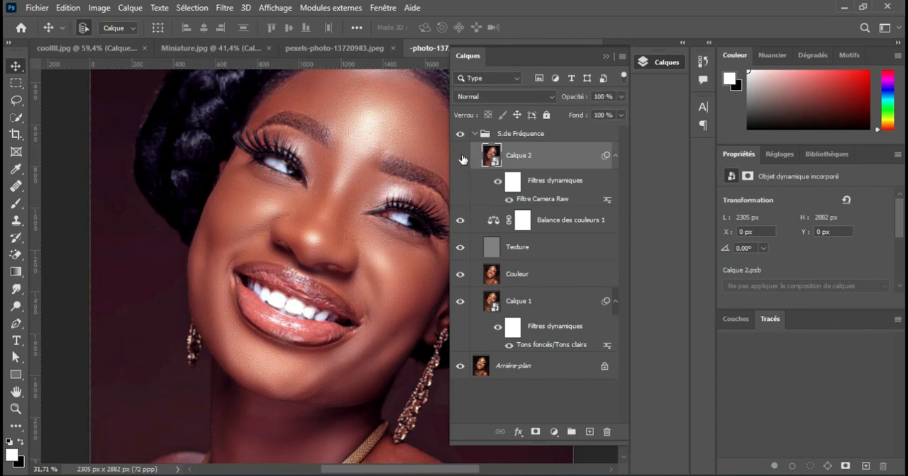
{"action": "scroll", "coordinate": [305, 333], "scroll_direction": "up", "scroll_amount": 5}
{"action": "scroll", "coordinate": [305, 333], "scroll_direction": "down", "scroll_amount": 3}
{"action": "left_click", "coordinate": [606, 58]}
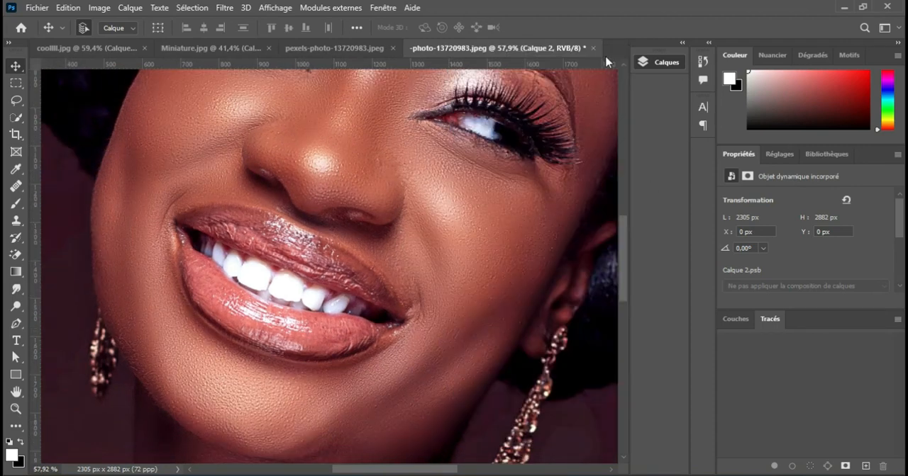
{"action": "scroll", "coordinate": [409, 249], "scroll_direction": "up", "scroll_amount": 5}
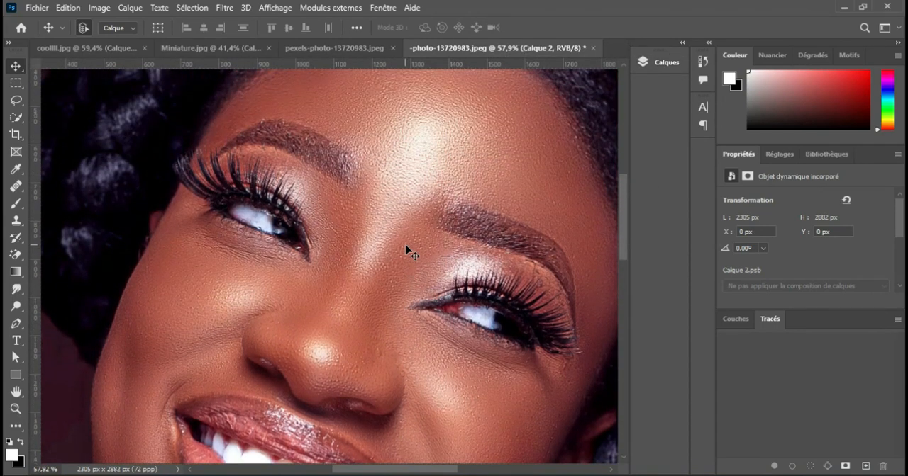
{"action": "scroll", "coordinate": [409, 249], "scroll_direction": "down", "scroll_amount": 1}
{"action": "left_click", "coordinate": [647, 63]}
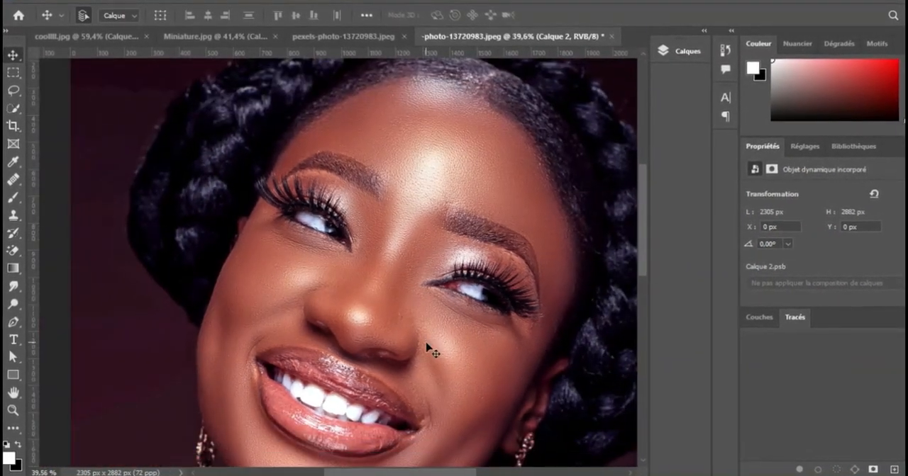
{"action": "scroll", "coordinate": [429, 349], "scroll_direction": "down", "scroll_amount": 1}
{"action": "scroll", "coordinate": [429, 349], "scroll_direction": "right", "scroll_amount": 3}
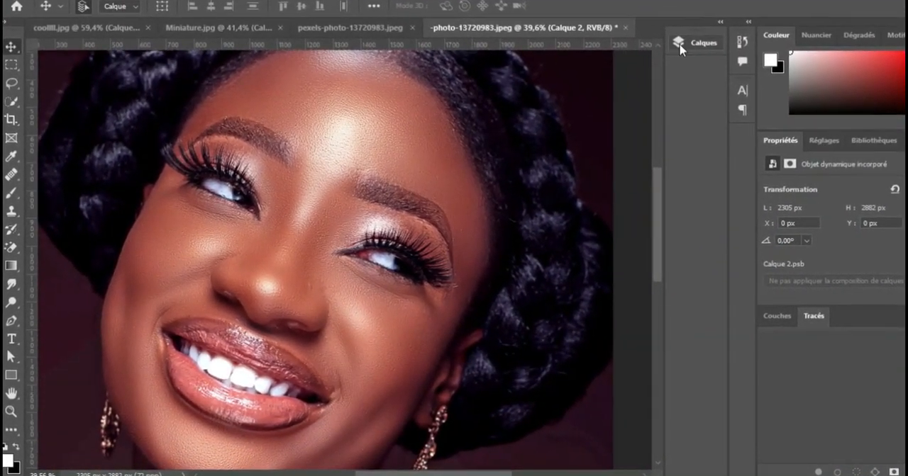
Compare the finished portrait with Arrière-plan shown alone, switching between the two views several times
{"action": "left_click", "coordinate": [681, 46]}
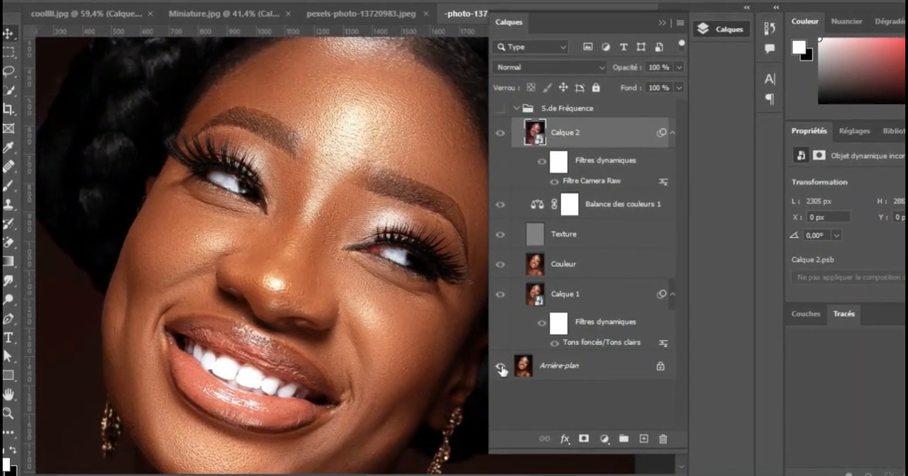
{"action": "left_click", "coordinate": [498, 368], "text": "alt"}
{"action": "left_click", "coordinate": [498, 368], "text": "alt"}
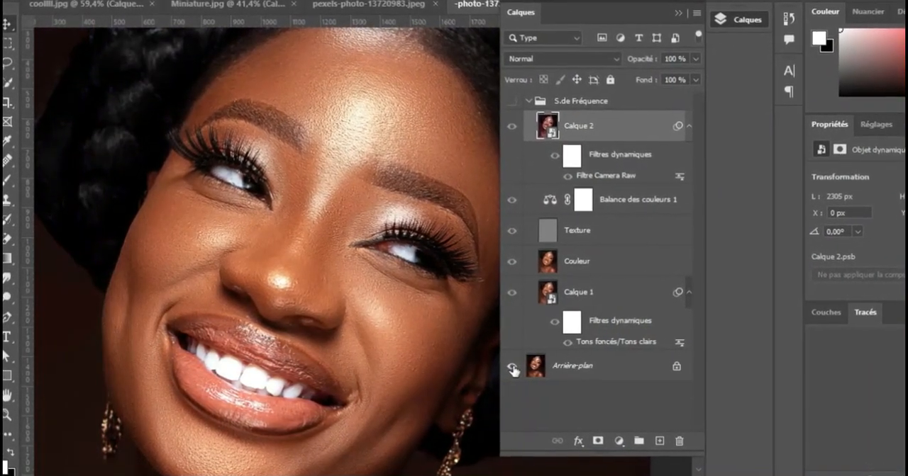
{"action": "left_click", "coordinate": [511, 367], "text": "alt"}
{"action": "left_click", "coordinate": [522, 370], "text": "alt"}
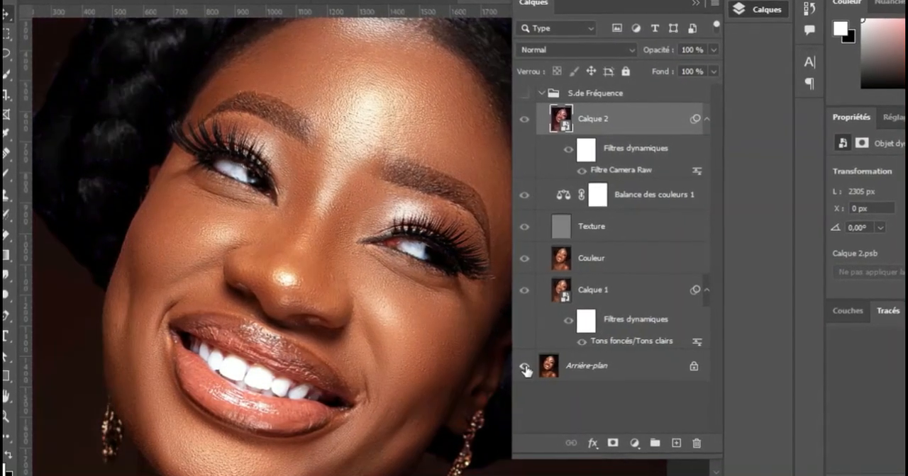